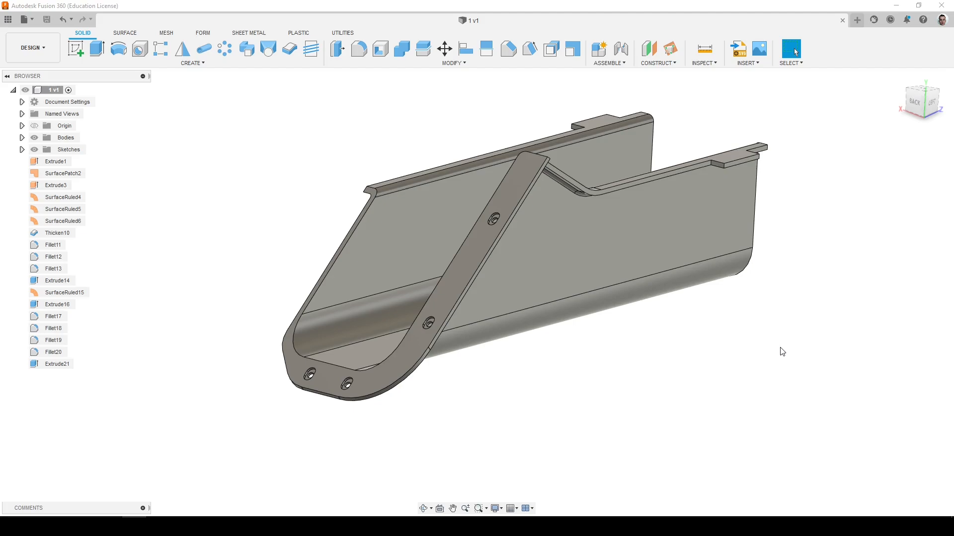
# Start a new design and sketch a centre rectangle about 99 mm wide on the front plane, centred on the origin.
pyautogui.keyDown('shift'); pyautogui.moveTo(779, 348); pyautogui.dragTo(594, 319, button='middle'); pyautogui.keyUp('shift')
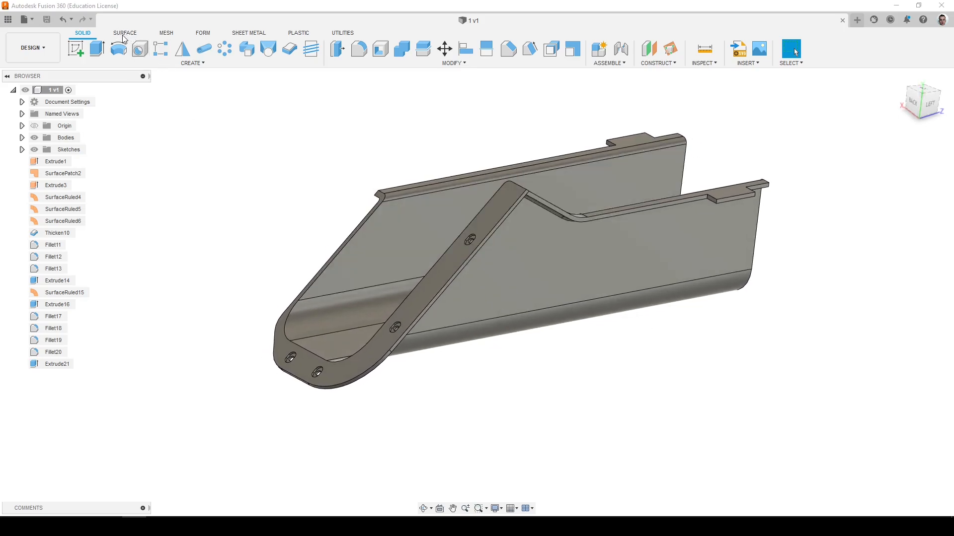
pyautogui.click(857, 20)
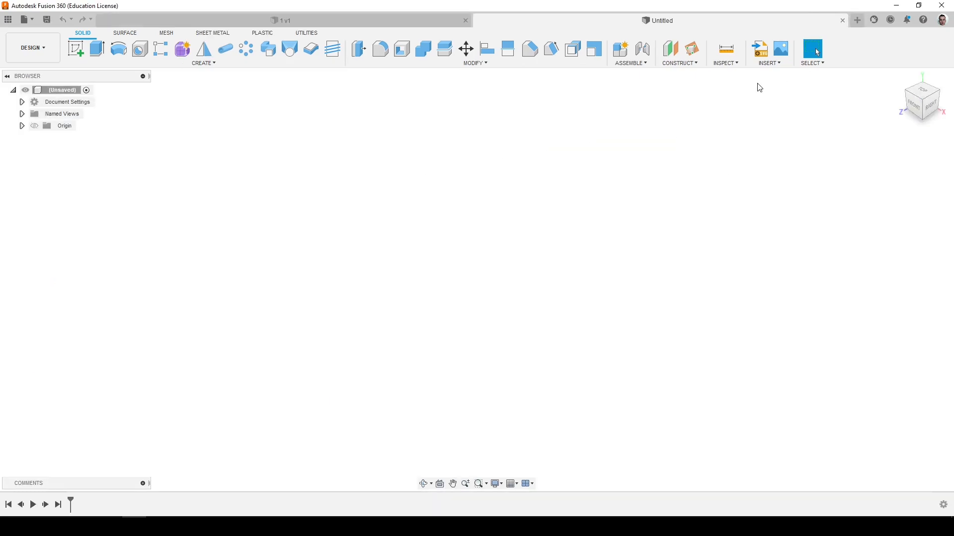
pyautogui.click(75, 50)
pyautogui.click(469, 275)
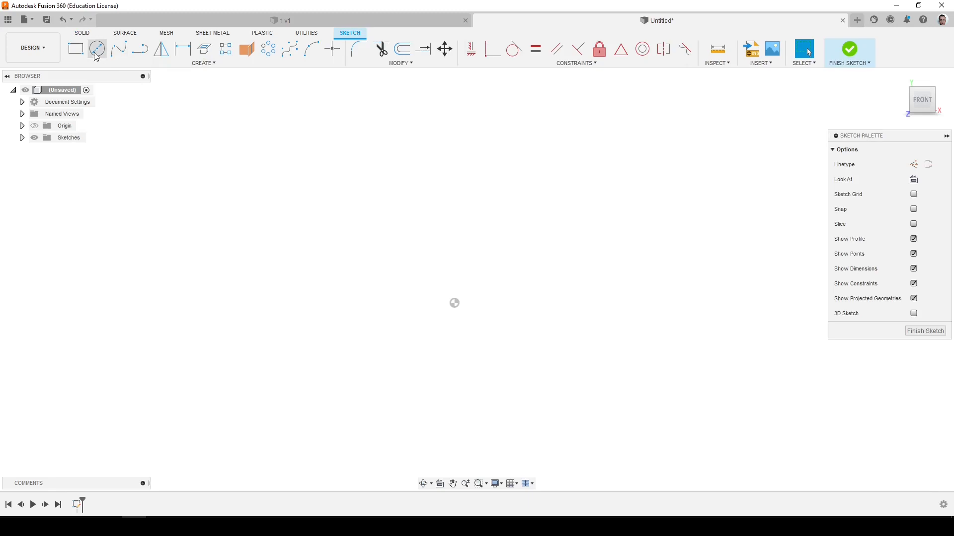
pyautogui.press('r')
pyautogui.click(459, 305)
pyautogui.click(916, 182)
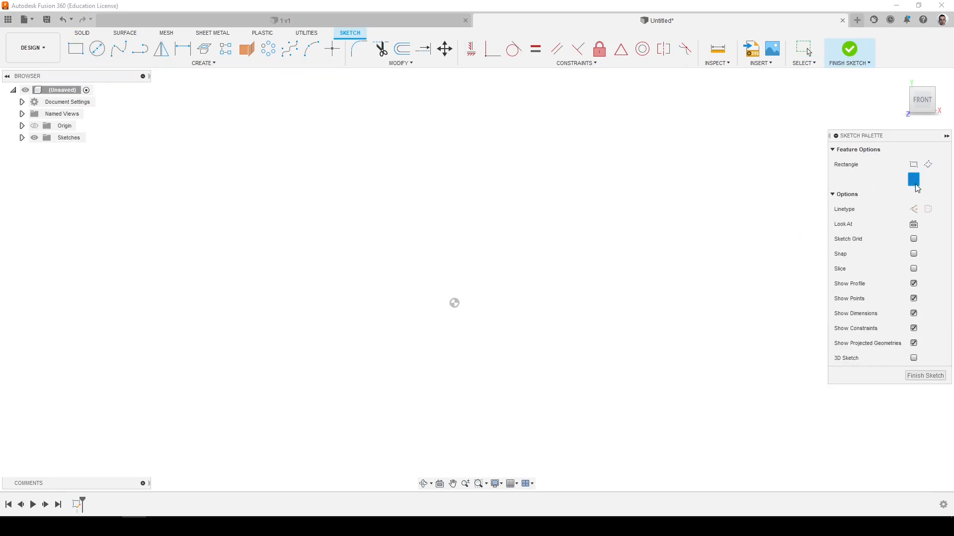
pyautogui.click(455, 304)
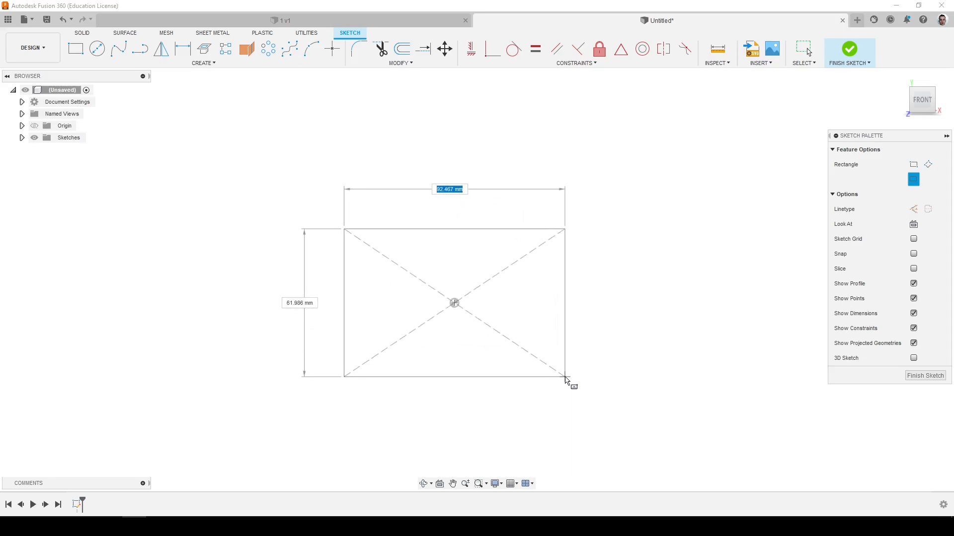
pyautogui.click(573, 400)
# Round the rectangle's two bottom corners with 20 mm sketch fillets and finish the sketch.
pyautogui.click(359, 48)
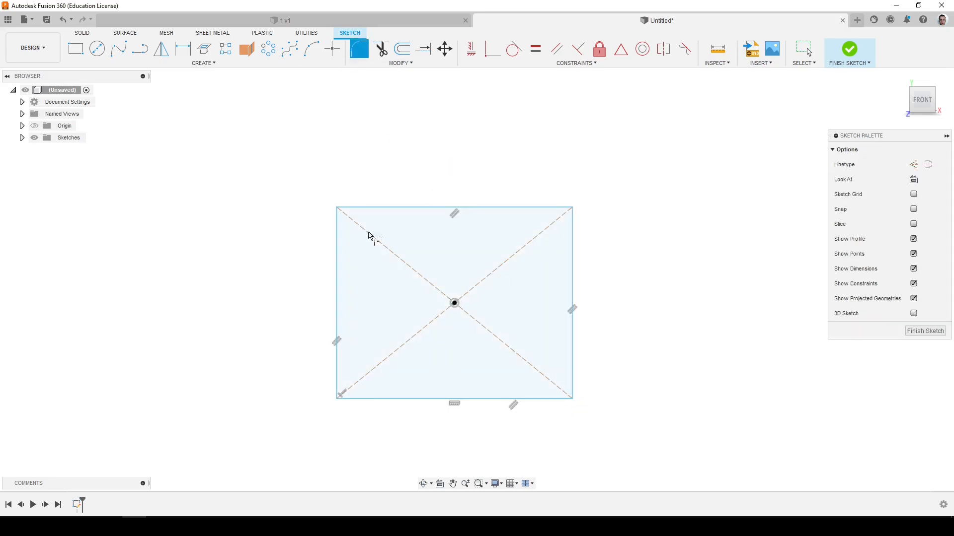
pyautogui.click(341, 396)
pyautogui.click(566, 395)
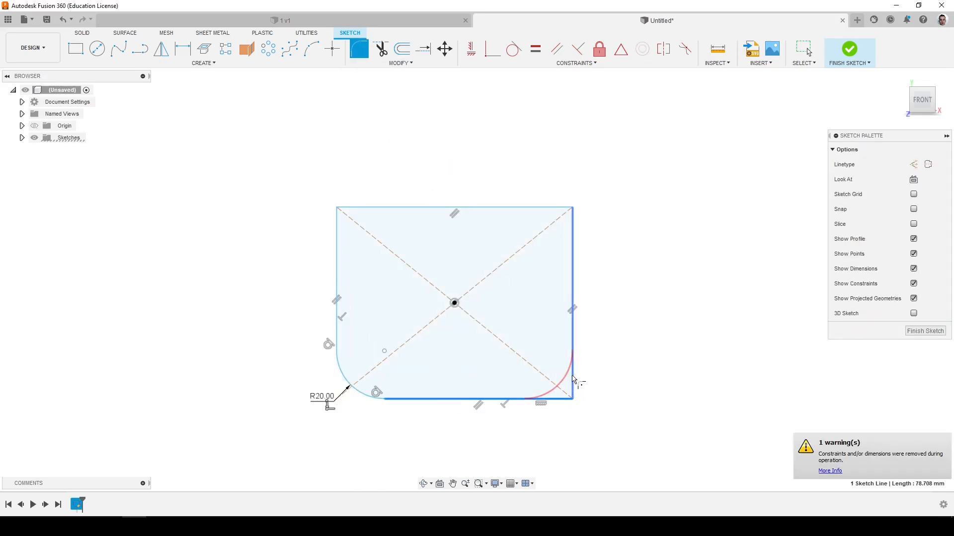
pyautogui.press('Escape')
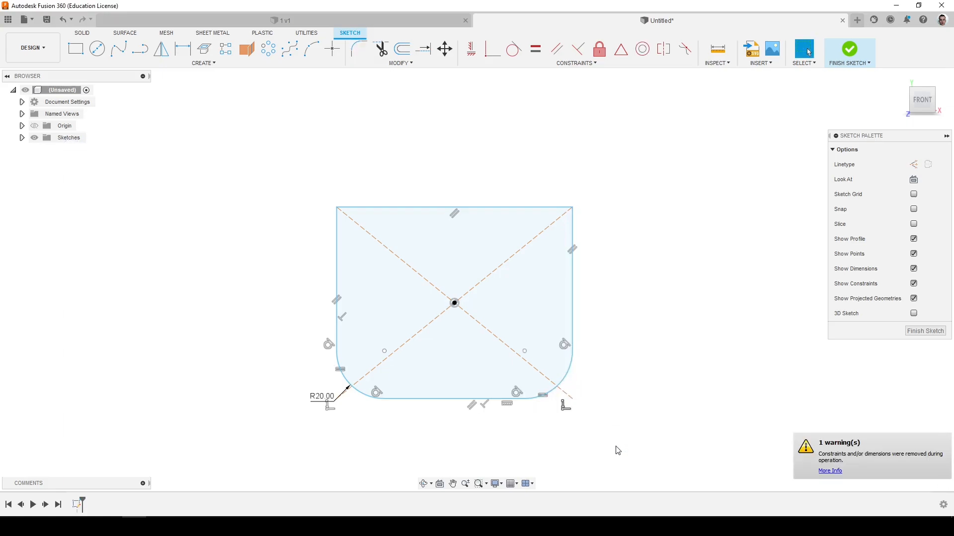
pyautogui.click(909, 332)
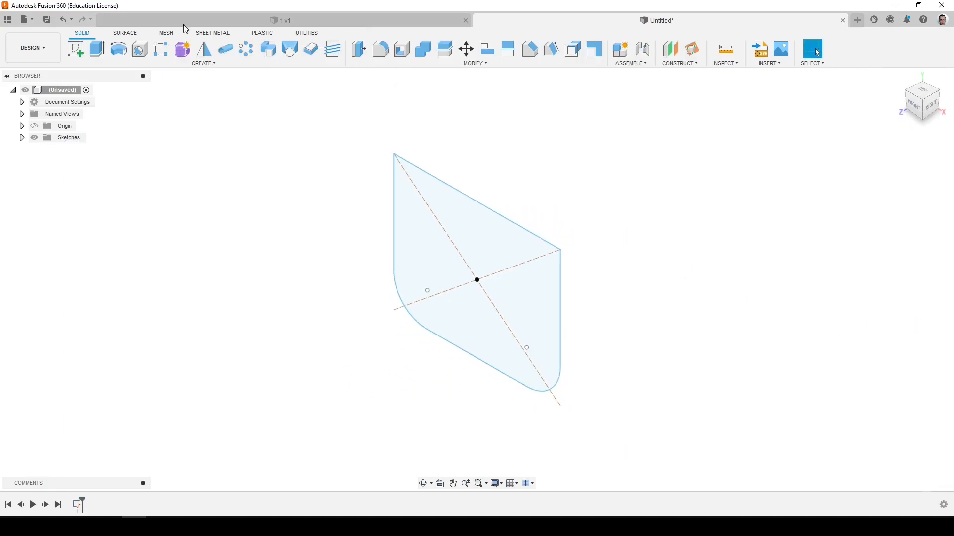
# Extrude the rectangle's sides, bottom and rounded corners, without the top line, as an open surface about 297 mm long in the negative direction.
pyautogui.click(124, 33)
pyautogui.click(118, 48)
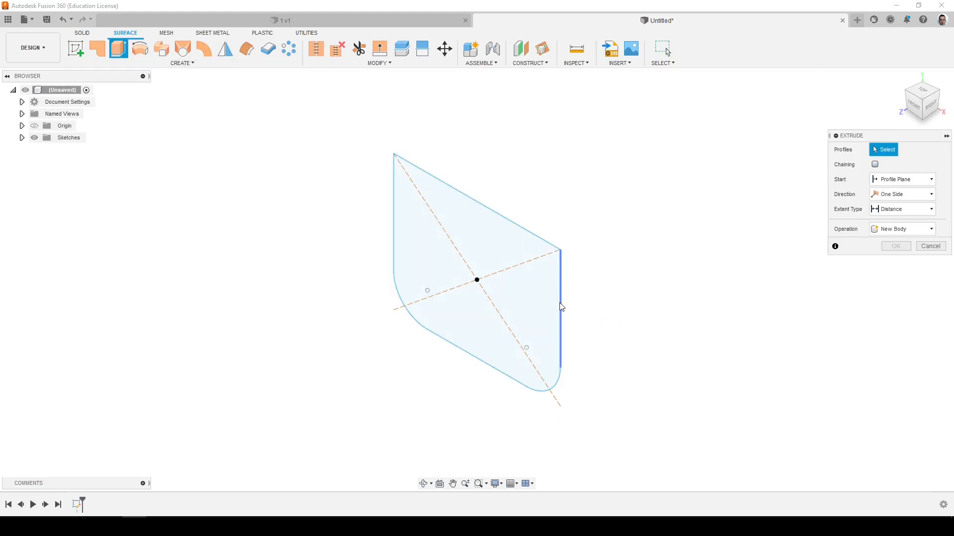
pyautogui.click(561, 308)
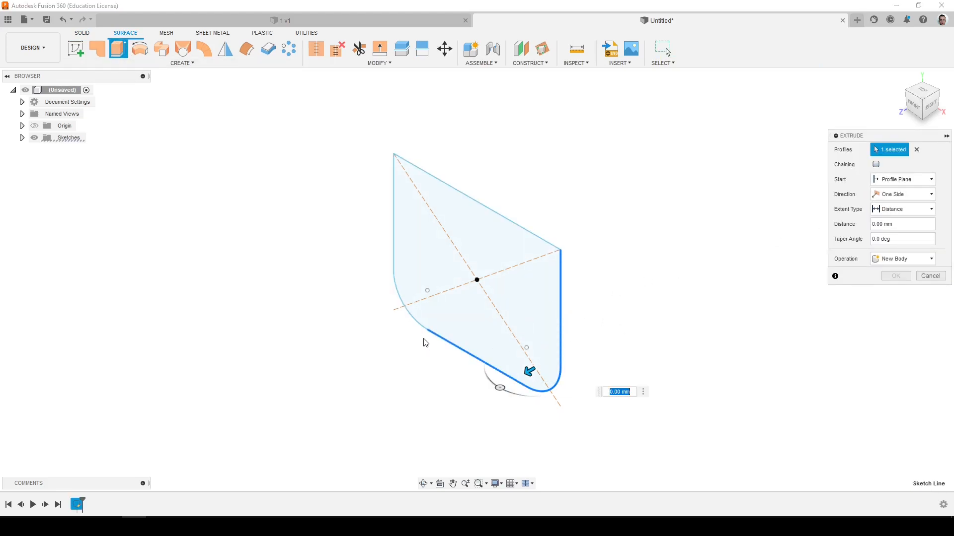
pyautogui.click(396, 269)
pyautogui.scroll(-3, 397, 268)
pyautogui.moveTo(447, 331); pyautogui.dragTo(785, 166)
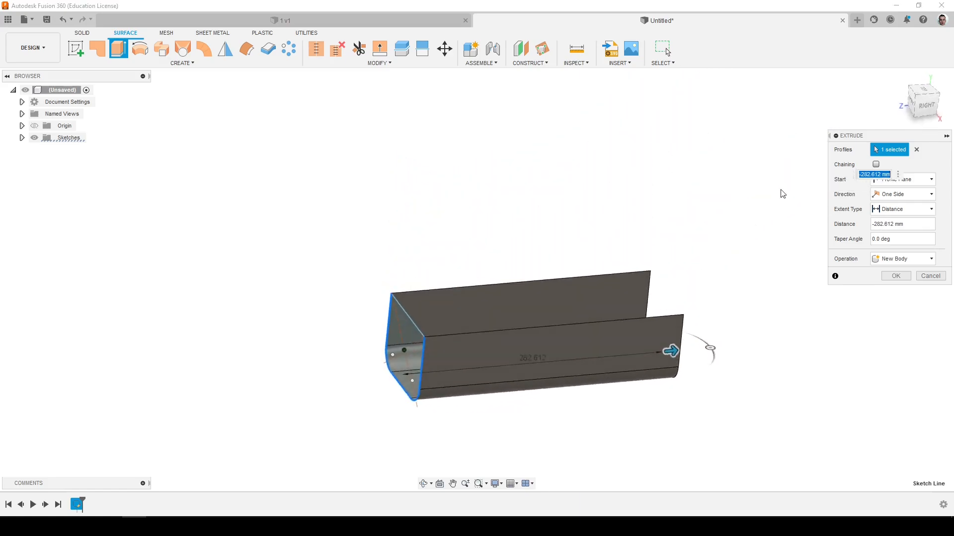
pyautogui.moveTo(684, 373); pyautogui.dragTo(694, 375)
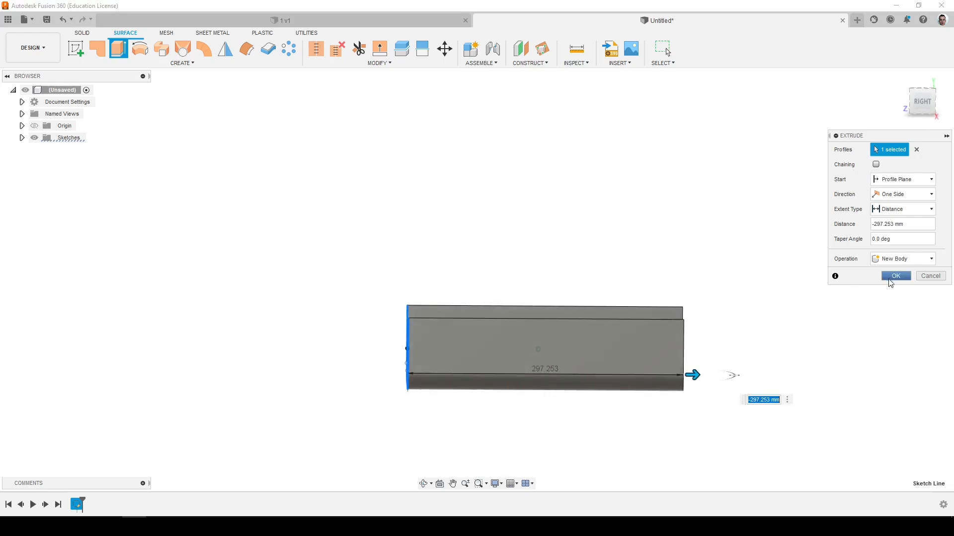
pyautogui.click(894, 277)
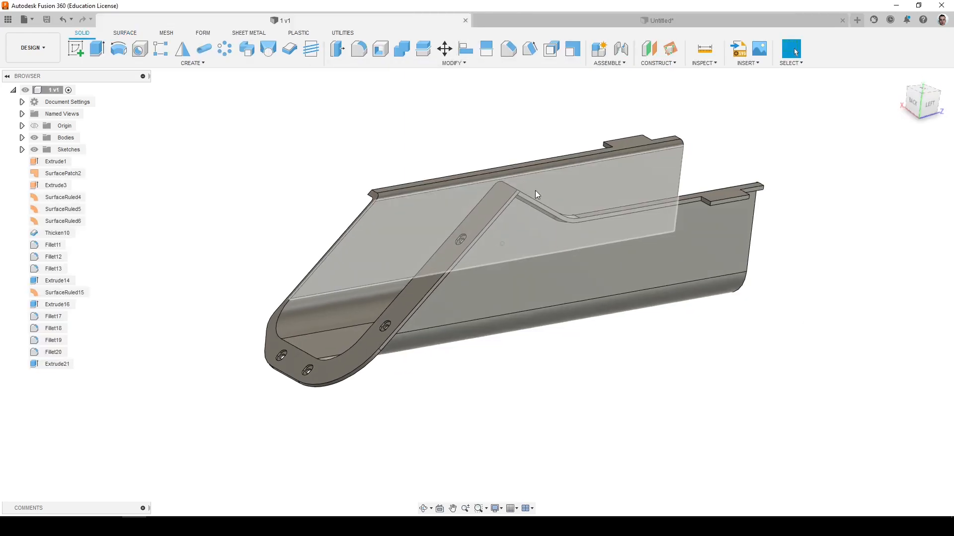
# Create a sketch on the channel's right side wall and project the wall face and the whole body into it.
pyautogui.keyDown('shift'); pyautogui.moveTo(724, 233); pyautogui.dragTo(709, 237, button='middle'); pyautogui.keyUp('shift')
pyautogui.keyDown('shift'); pyautogui.moveTo(408, 241); pyautogui.dragTo(253, 321, button='middle'); pyautogui.keyUp('shift')
pyautogui.click(526, 22)
pyautogui.keyDown('shift'); pyautogui.moveTo(529, 122); pyautogui.dragTo(368, 101, button='middle'); pyautogui.keyUp('shift')
pyautogui.click(76, 49)
pyautogui.click(465, 287)
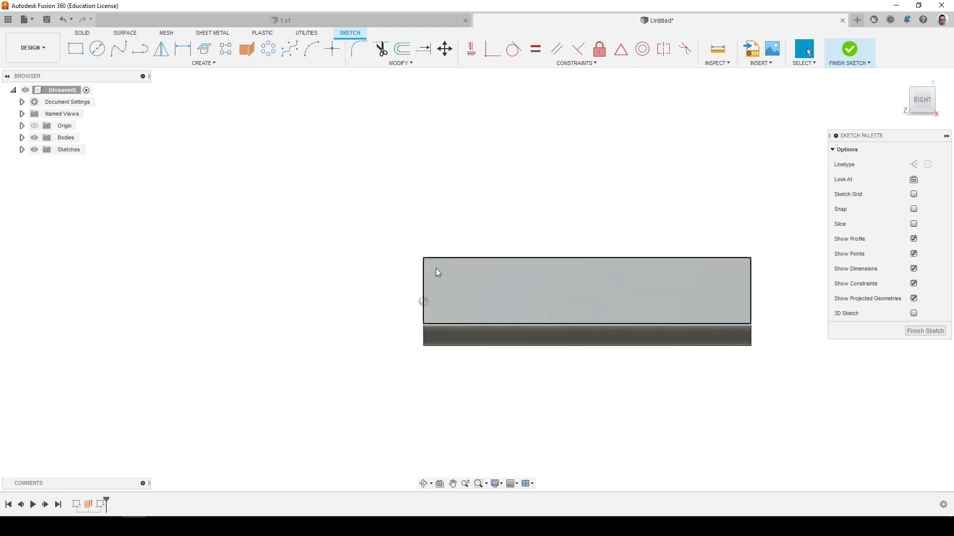
pyautogui.press('p')
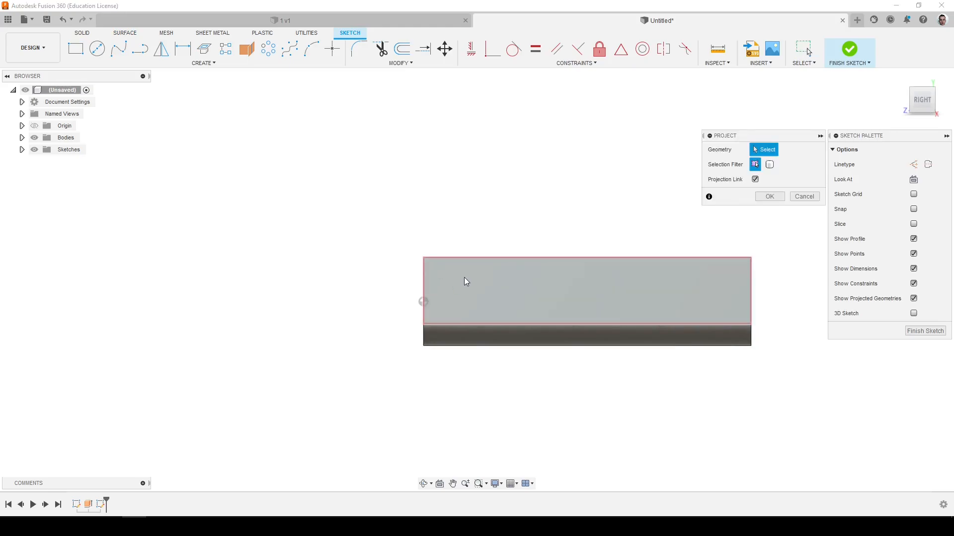
pyautogui.click(463, 279)
pyautogui.click(770, 165)
pyautogui.click(596, 304)
pyautogui.click(769, 196)
# Draw a line about 245 mm long at 46 degrees from the projected lower front corner, plus a short line from it down to the top edge.
pyautogui.click(140, 49)
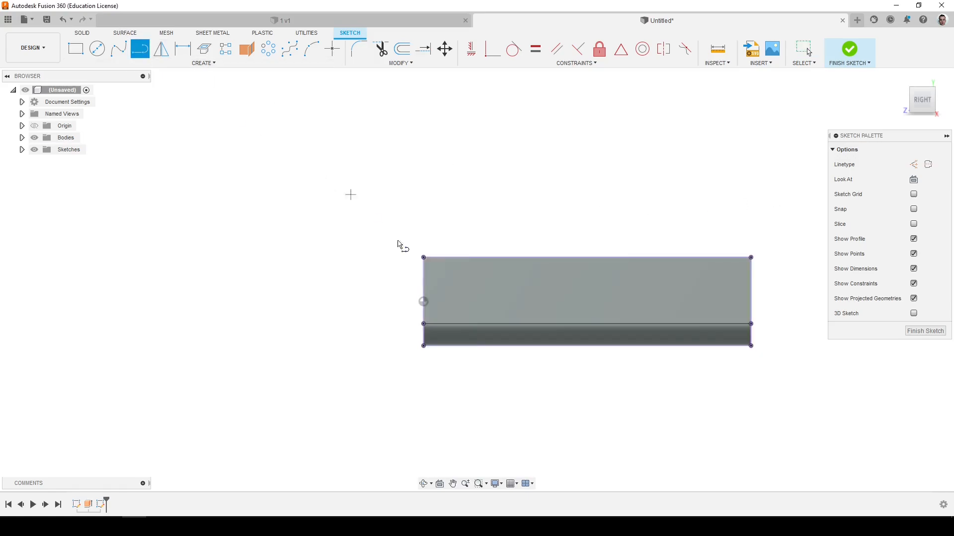
pyautogui.click(424, 346)
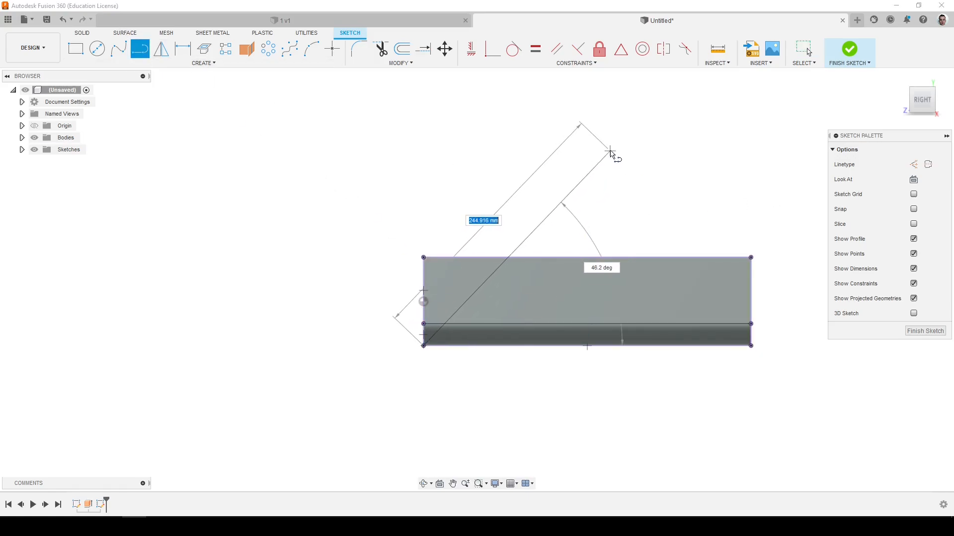
pyautogui.click(611, 150)
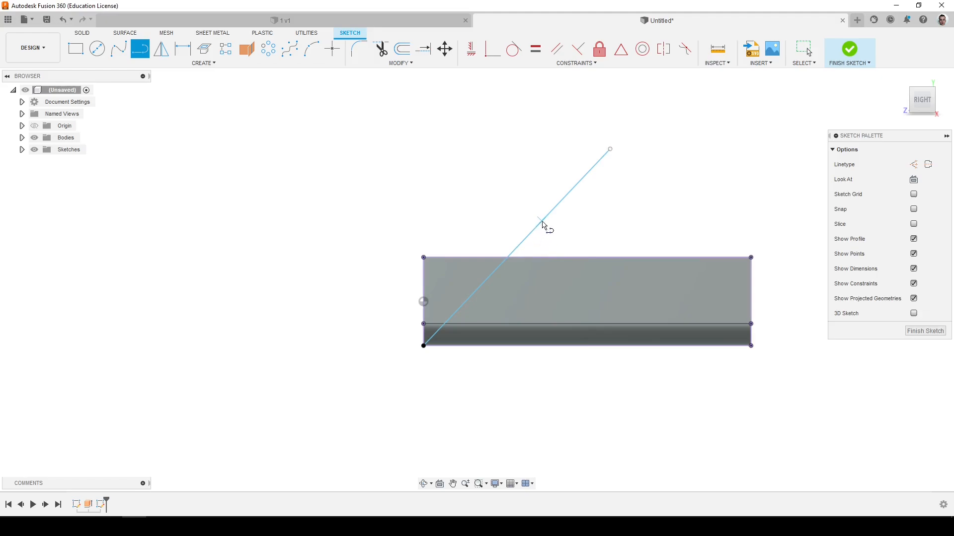
pyautogui.click(542, 221)
pyautogui.click(587, 258)
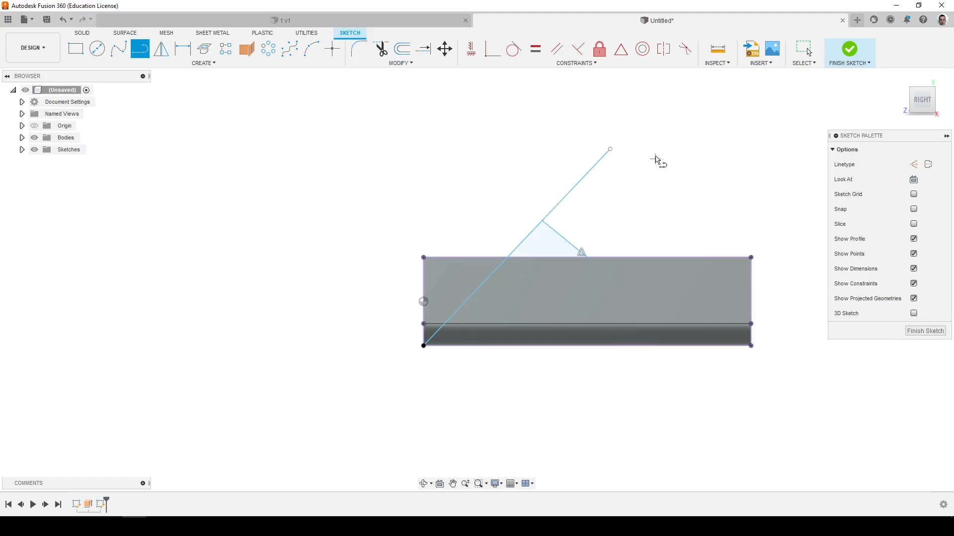
# Close a large triangle in front of the diagonal line with three more lines ending at the projected lower corner, and finish the sketch.
pyautogui.click(610, 149)
pyautogui.click(300, 144)
pyautogui.click(371, 401)
pyautogui.click(423, 346)
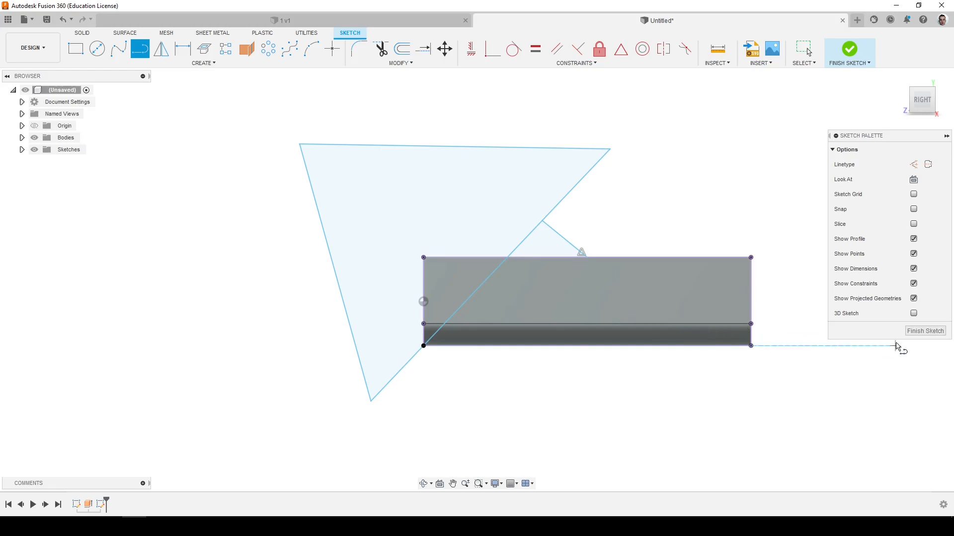
pyautogui.click(925, 334)
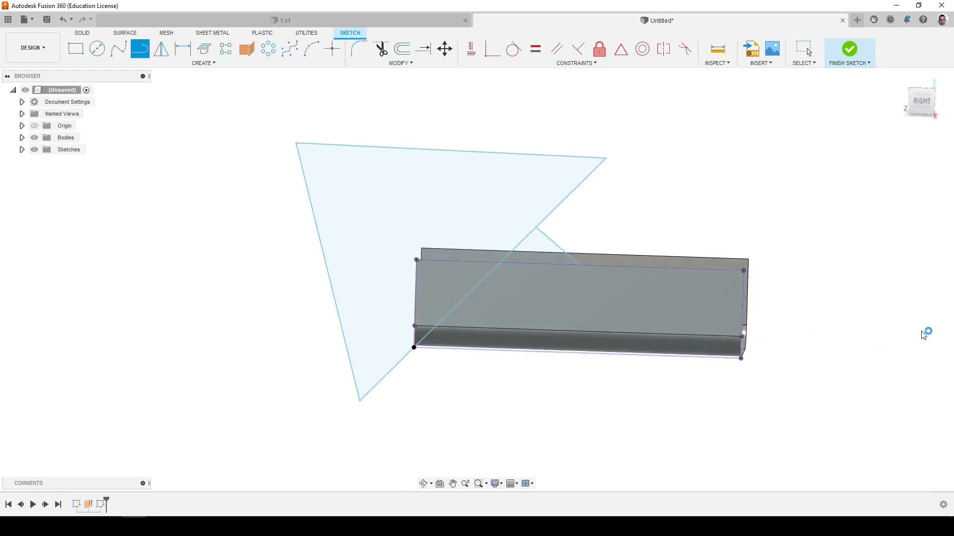
# Cut the channel's front end at a slant by extruding the three profiles ahead of the diagonal symmetrically about 203 mm.
pyautogui.click(82, 33)
pyautogui.click(97, 48)
pyautogui.click(475, 349)
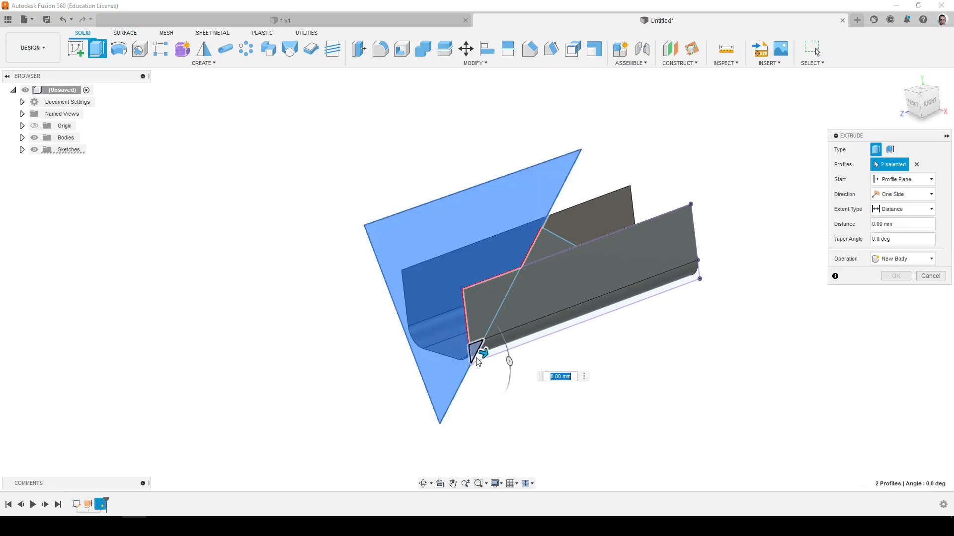
pyautogui.keyDown('shift'); pyautogui.moveTo(476, 350); pyautogui.dragTo(507, 355, button='middle'); pyautogui.keyUp('shift')
pyautogui.moveTo(512, 356); pyautogui.dragTo(334, 319)
pyautogui.click(472, 301)
pyautogui.keyDown('shift'); pyautogui.moveTo(494, 309); pyautogui.dragTo(907, 197, button='middle'); pyautogui.keyUp('shift')
pyautogui.click(907, 195)
pyautogui.click(899, 224)
pyautogui.click(902, 274)
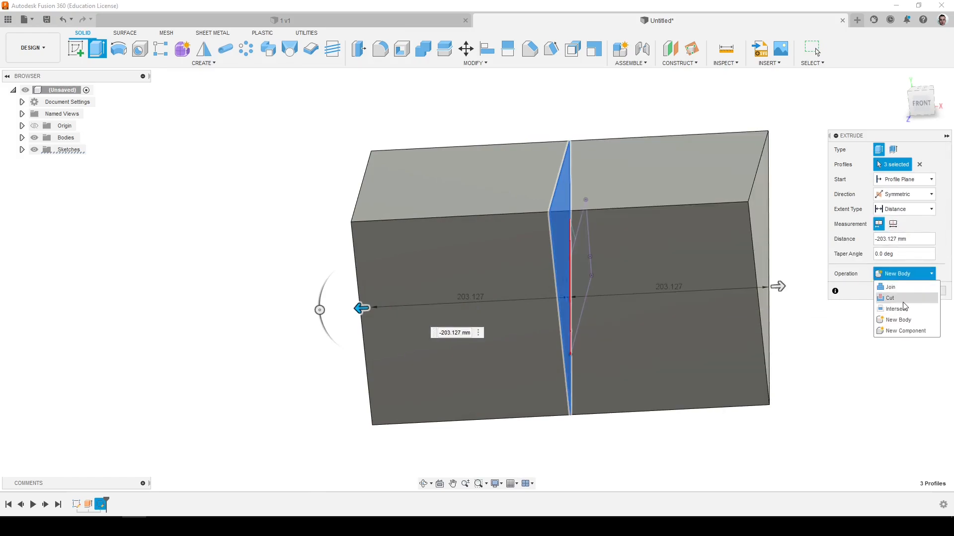
pyautogui.click(902, 300)
pyautogui.click(902, 305)
# Patch the small triangular profile above the right wall's top edge as a new body, showing both sketches for the selection and hiding them again.
pyautogui.moveTo(883, 309)
pyautogui.keyDown('shift'); pyautogui.mouseDown(button='middle')
pyautogui.moveTo(613, 278)
pyautogui.moveTo(591, 291)
pyautogui.mouseUp(button='middle'); pyautogui.keyUp('shift')
pyautogui.click(22, 150)
pyautogui.click(43, 173)
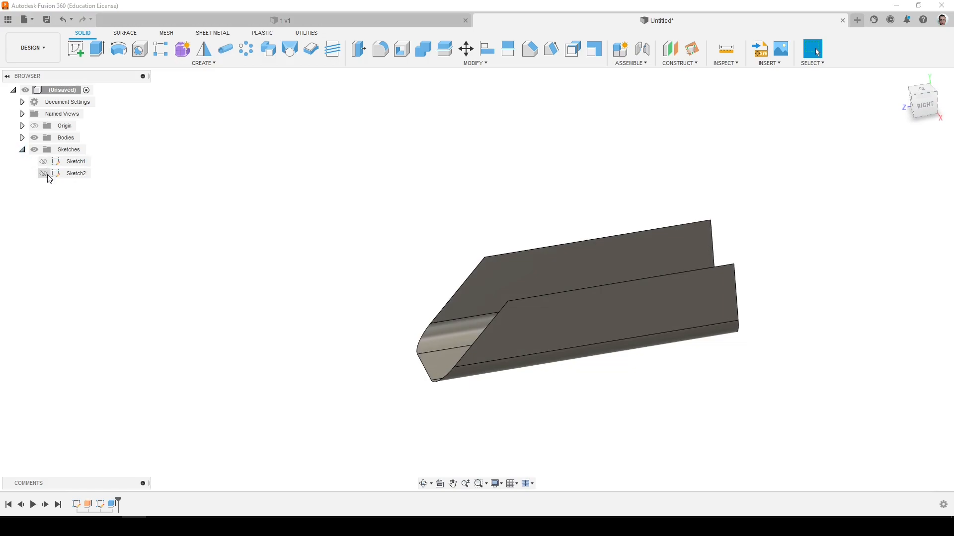
pyautogui.click(43, 162)
pyautogui.click(122, 36)
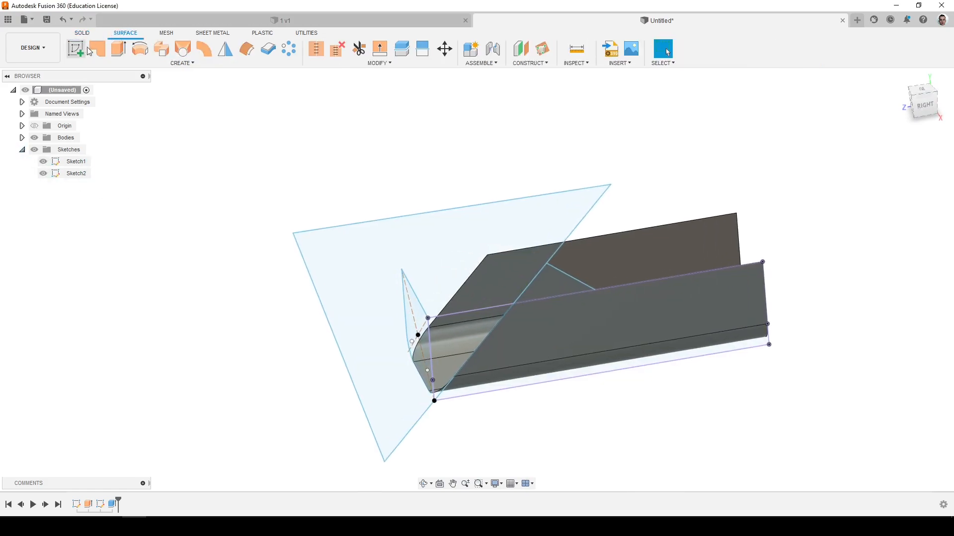
pyautogui.click(98, 48)
pyautogui.click(550, 284)
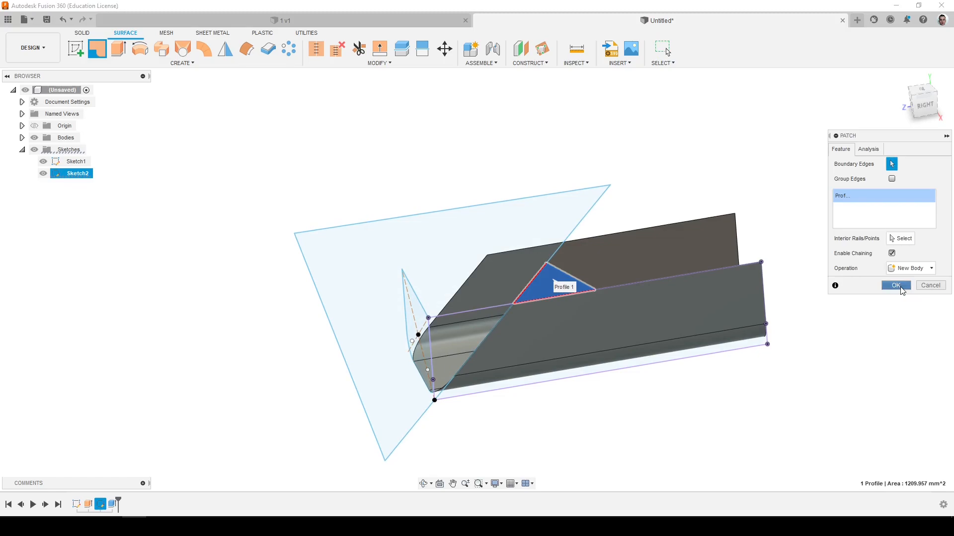
pyautogui.click(895, 286)
pyautogui.click(43, 161)
pyautogui.click(44, 174)
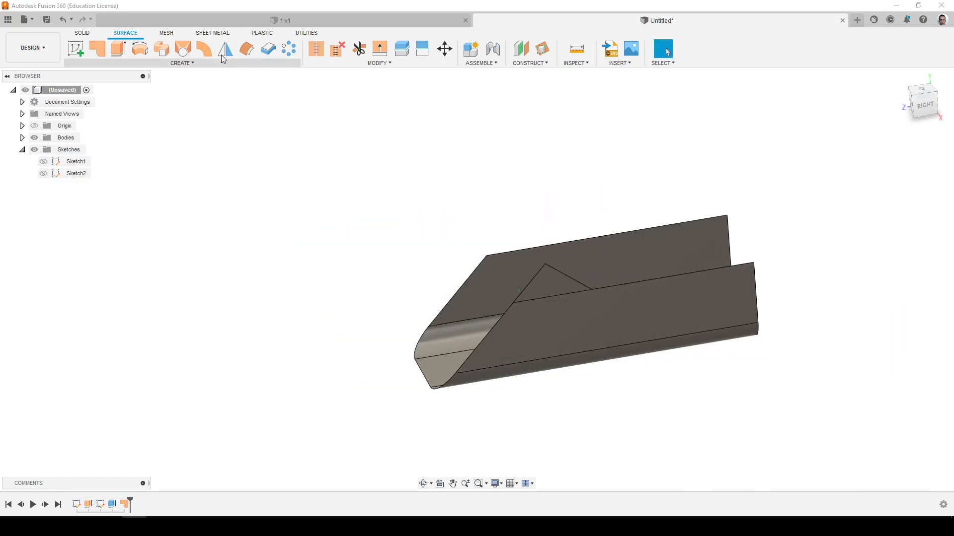
# Stitch the channel surface and the triangular patch into one body with a 0.10 mm tolerance.
pyautogui.click(316, 48)
pyautogui.moveTo(741, 388); pyautogui.dragTo(369, 196)
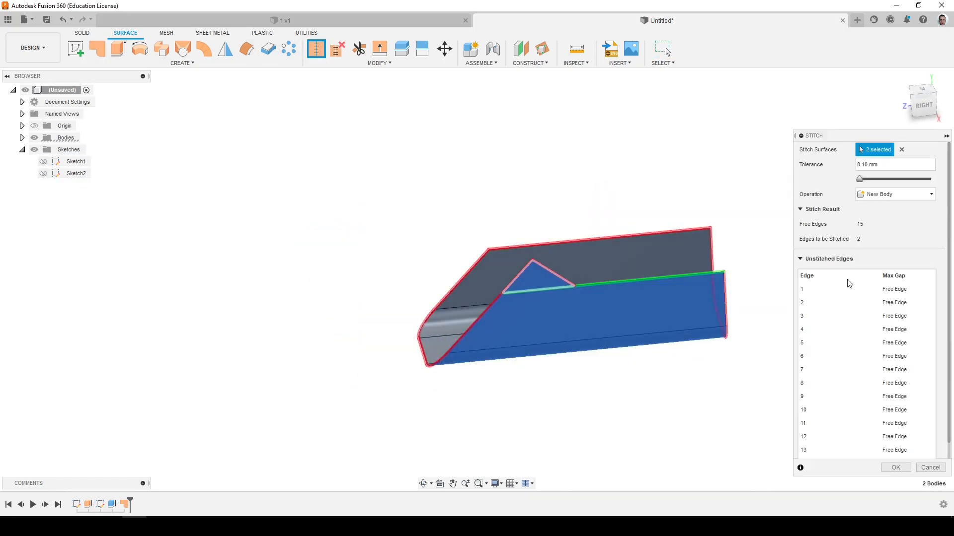
pyautogui.click(895, 468)
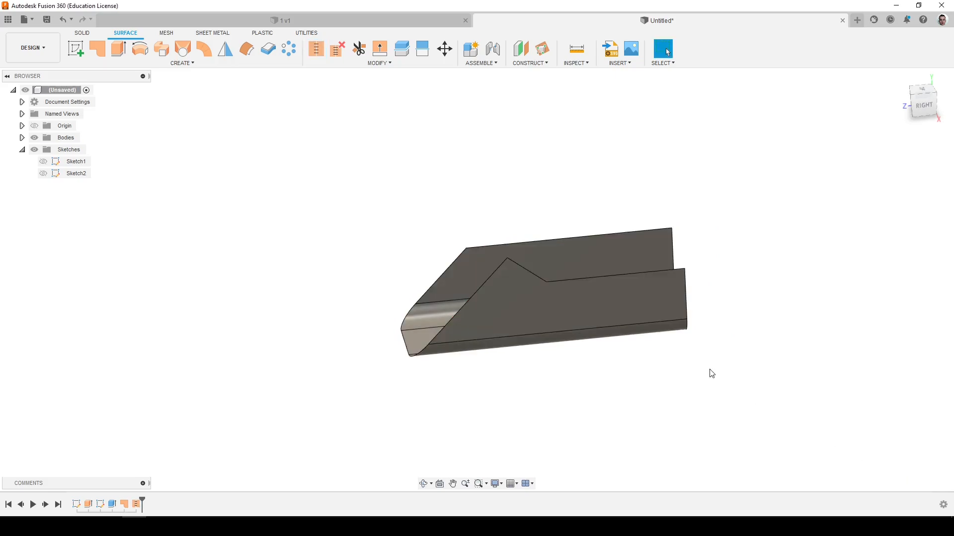
# Examine the reference model's top and front flanges for comparison, and return to the new design.
pyautogui.keyDown('shift'); pyautogui.moveTo(712, 374); pyautogui.dragTo(621, 323, button='middle'); pyautogui.keyUp('shift')
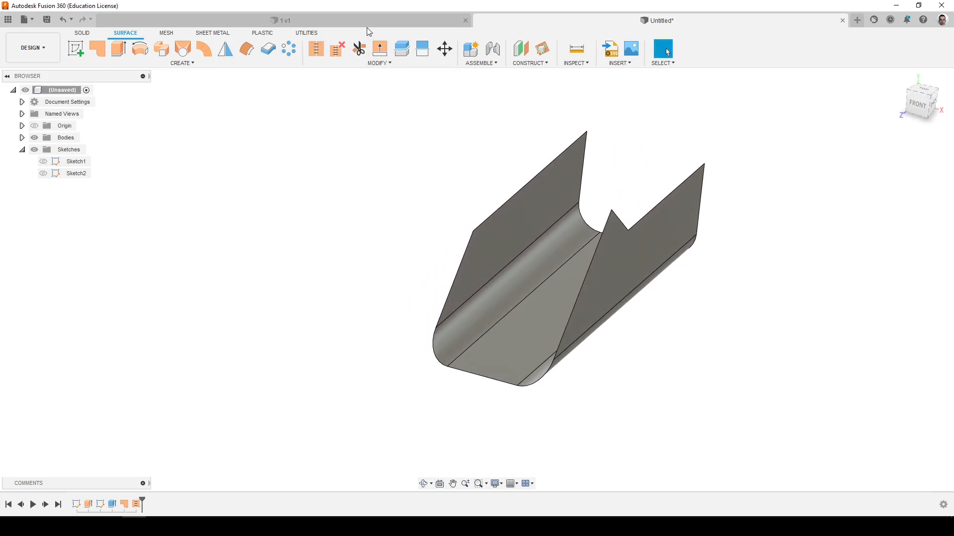
pyautogui.click(367, 21)
pyautogui.scroll(1, 388, 81)
pyautogui.keyDown('shift'); pyautogui.moveTo(559, 146); pyautogui.dragTo(721, 158, button='middle'); pyautogui.keyUp('shift')
pyautogui.moveTo(397, 242)
pyautogui.keyDown('shift'); pyautogui.mouseDown(button='middle')
pyautogui.moveTo(409, 245)
pyautogui.moveTo(394, 249)
pyautogui.mouseUp(button='middle'); pyautogui.keyUp('shift')
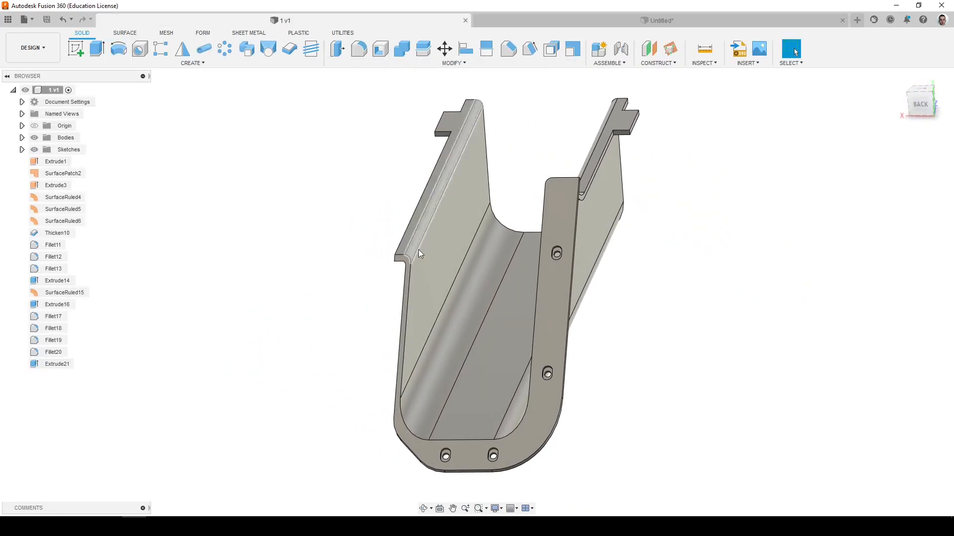
pyautogui.click(601, 20)
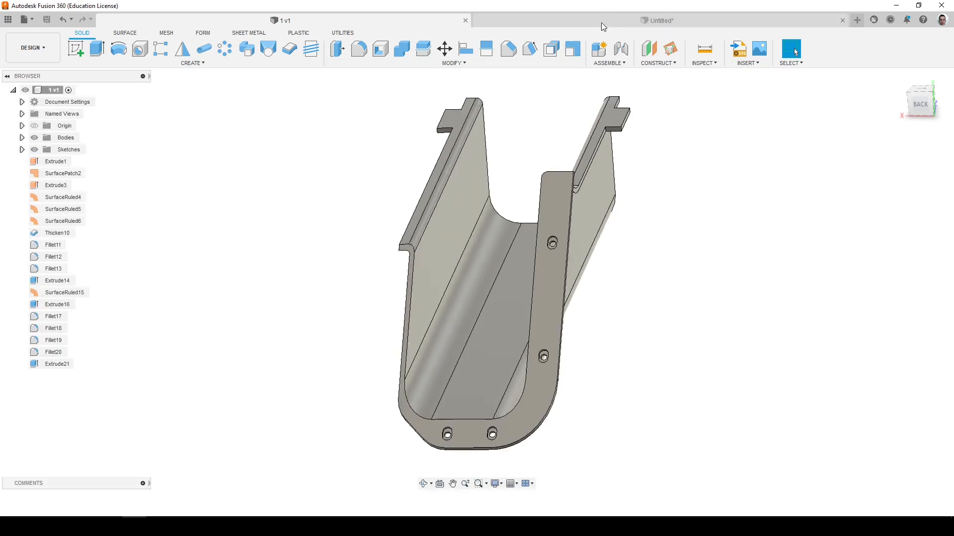
# Create a 10 mm outward ruled surface along the right wall's straight and sloped top edges, using the floor's front edge as direction.
pyautogui.click(203, 49)
pyautogui.moveTo(627, 239); pyautogui.dragTo(615, 248, button='middle')
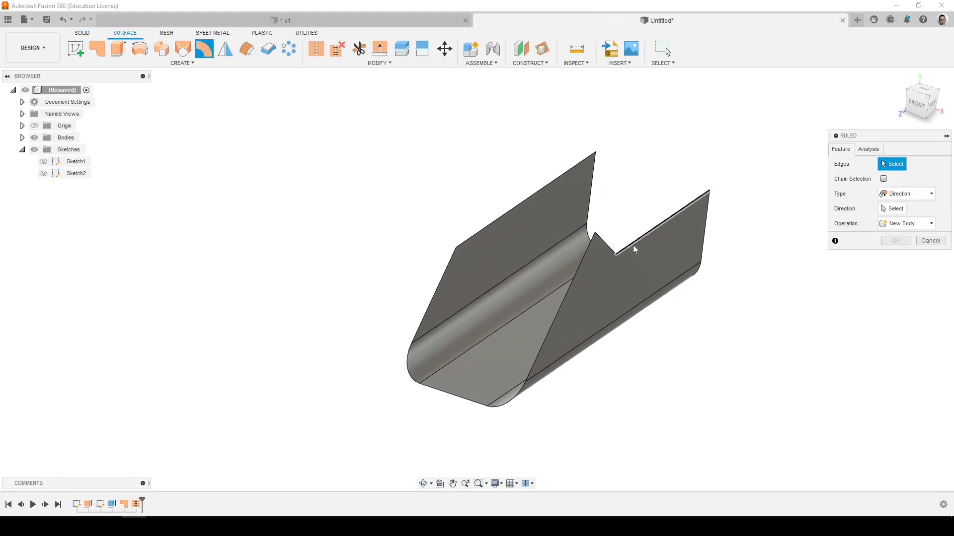
pyautogui.click(615, 250)
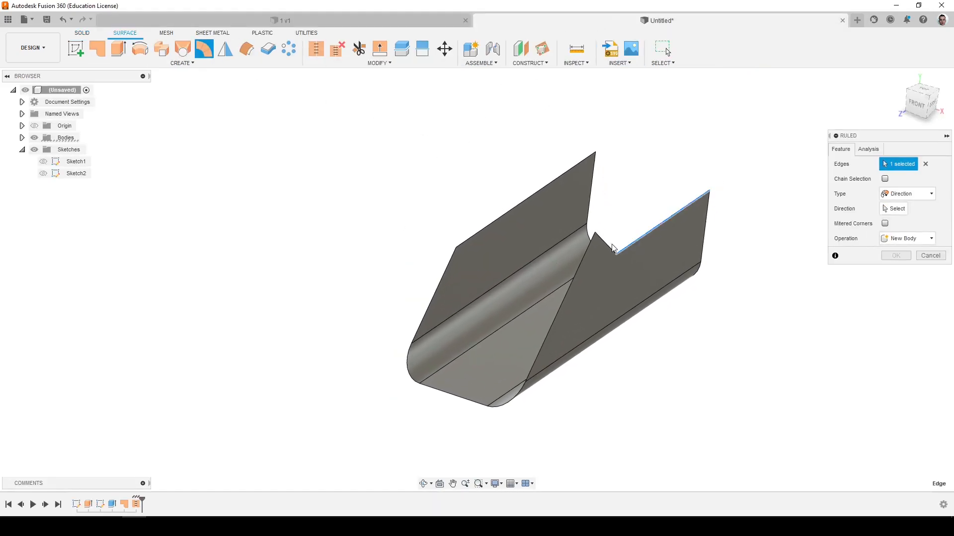
pyautogui.click(907, 194)
pyautogui.click(467, 413)
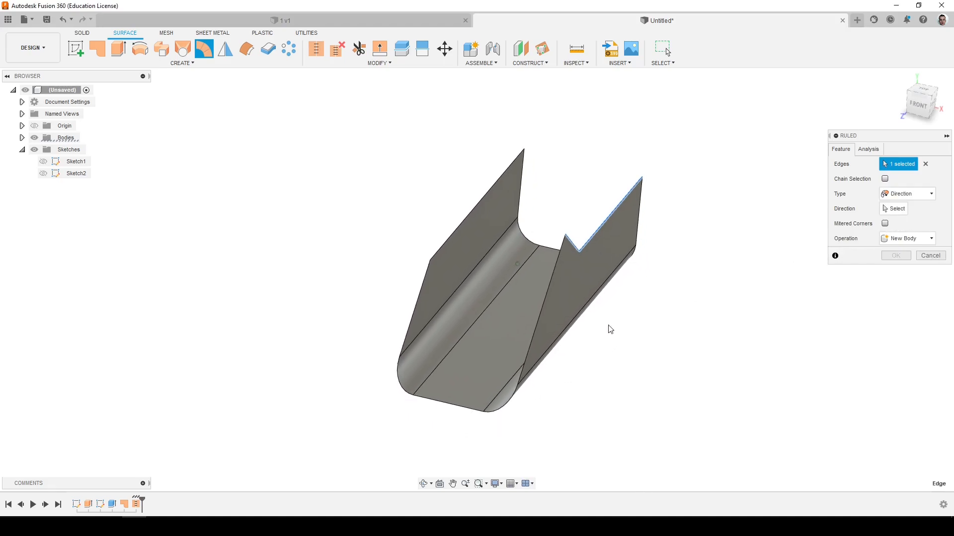
pyautogui.scroll(-1, 384, 284)
pyautogui.click(34, 126)
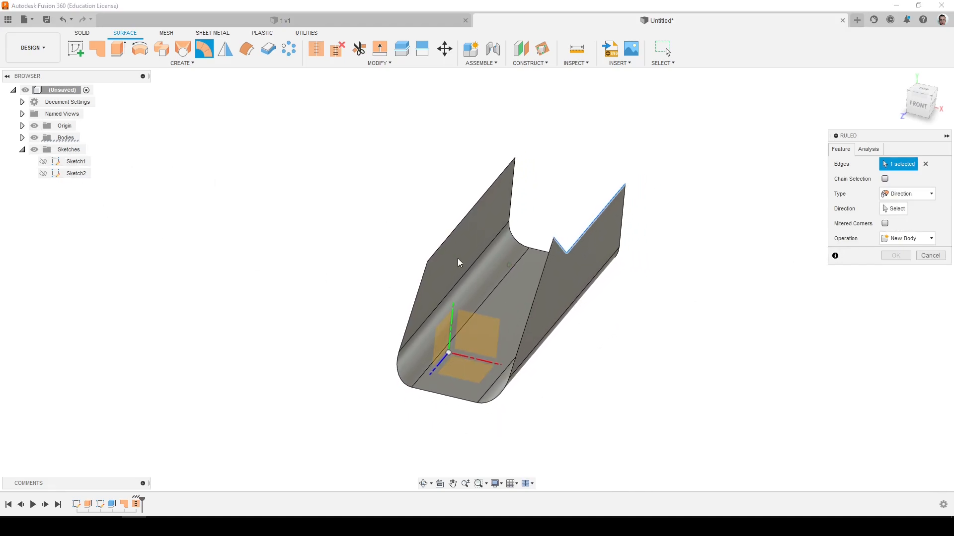
pyautogui.click(896, 209)
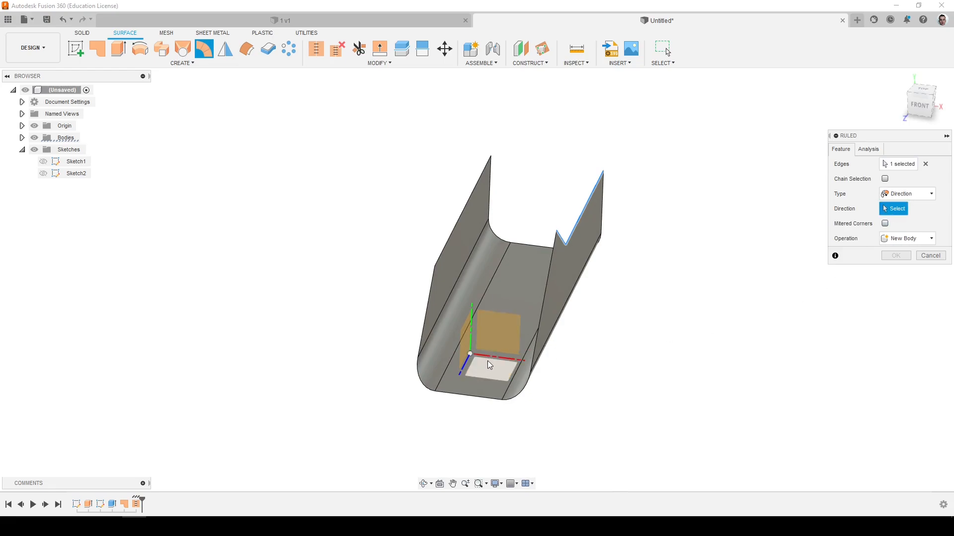
pyautogui.click(472, 397)
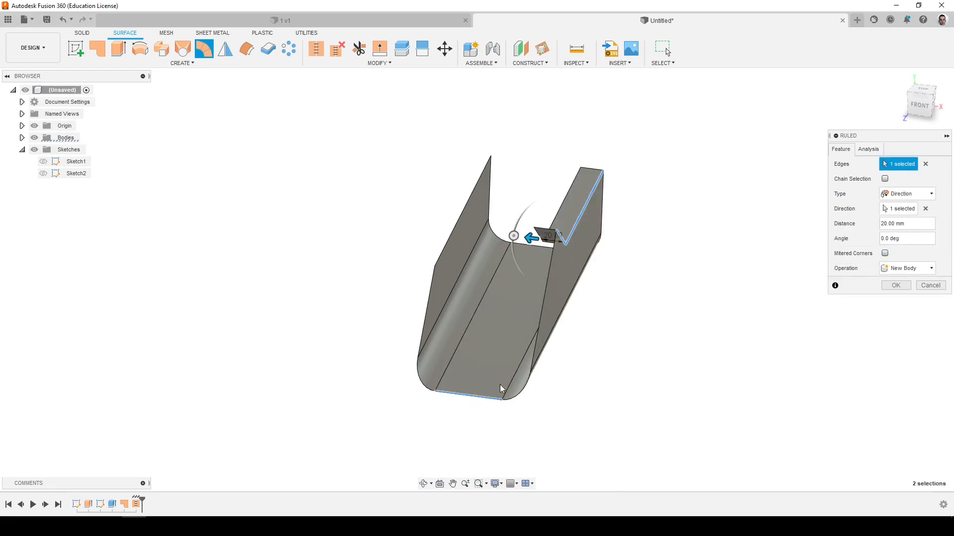
pyautogui.moveTo(587, 245); pyautogui.dragTo(594, 246)
pyautogui.keyDown('shift'); pyautogui.moveTo(591, 243); pyautogui.dragTo(589, 244, button='middle'); pyautogui.keyUp('shift')
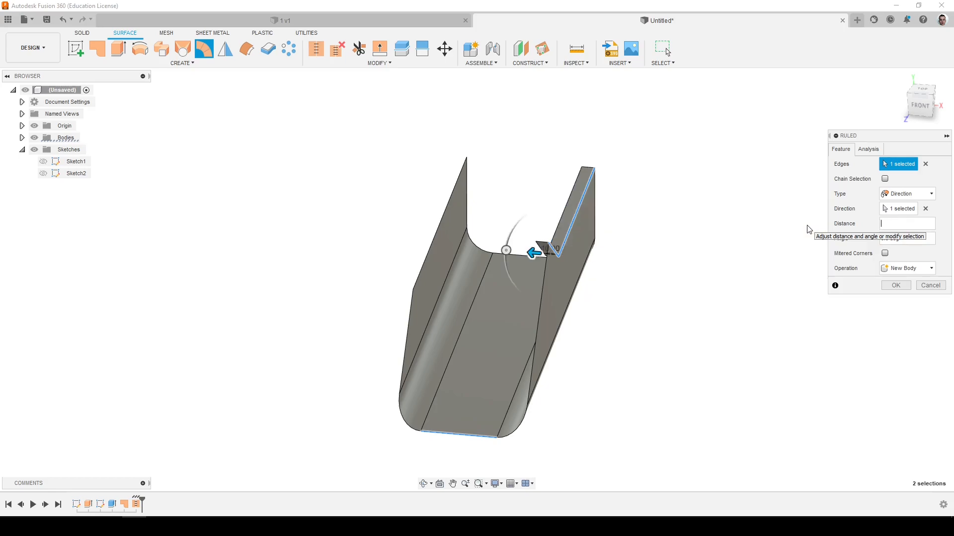
pyautogui.write('0')
pyautogui.press('Return')
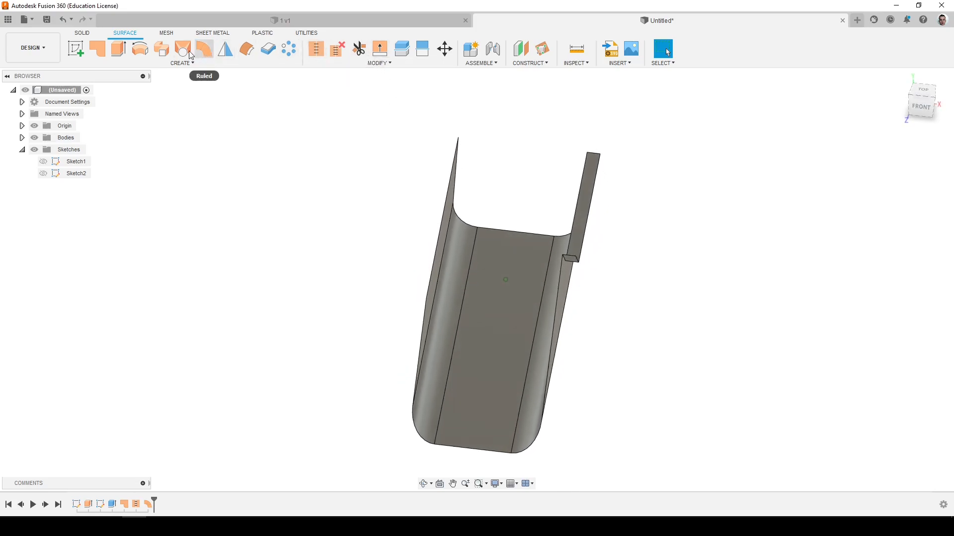
# Create a 10 mm outward ruled surface along the left wall's top edge, using the floor's front edge as direction.
pyautogui.click(247, 49)
pyautogui.click(204, 49)
pyautogui.click(461, 219)
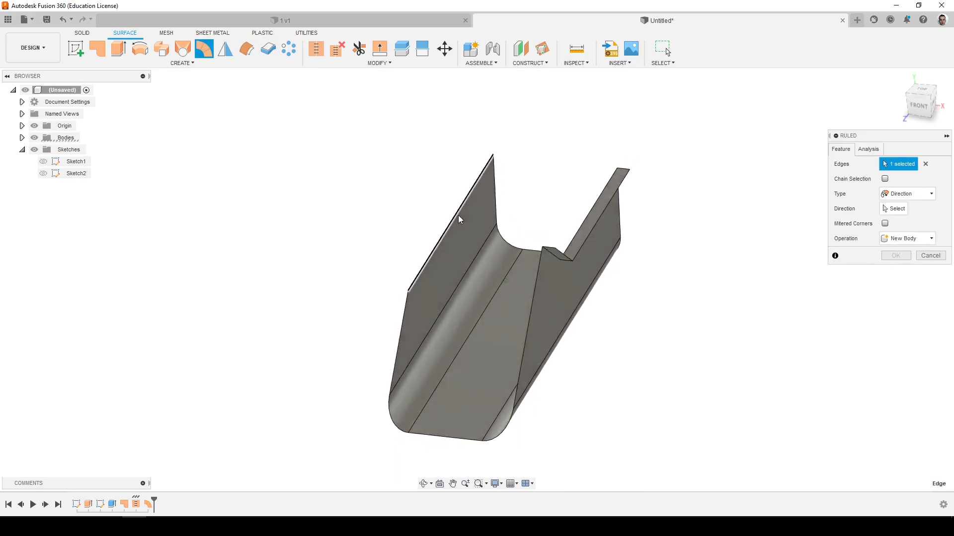
pyautogui.click(893, 208)
pyautogui.click(465, 417)
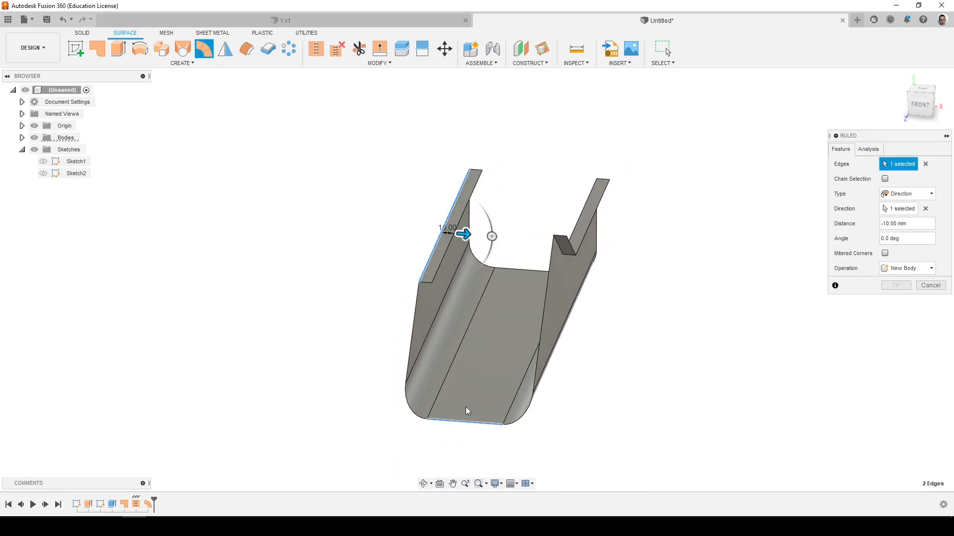
pyautogui.moveTo(908, 225); pyautogui.dragTo(875, 223)
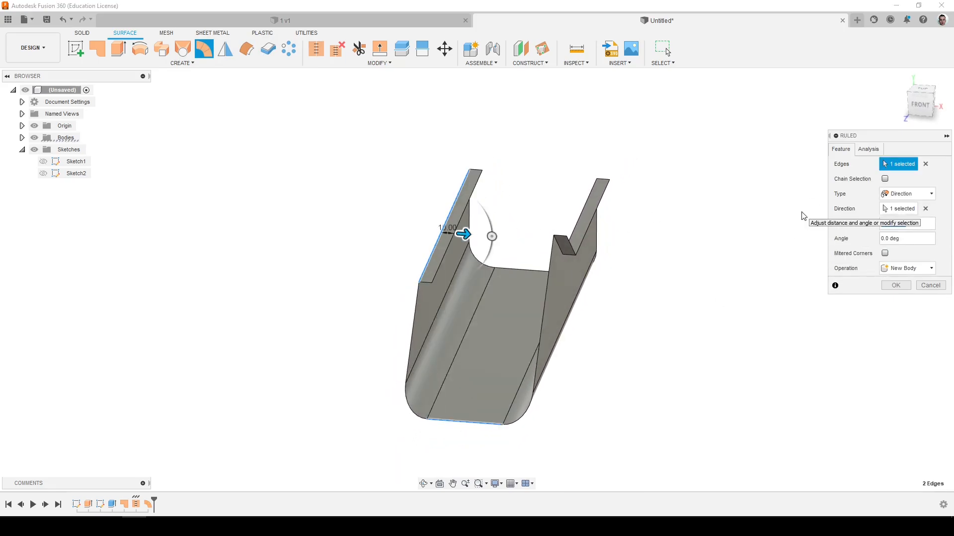
pyautogui.write('10')
pyautogui.press('Return')
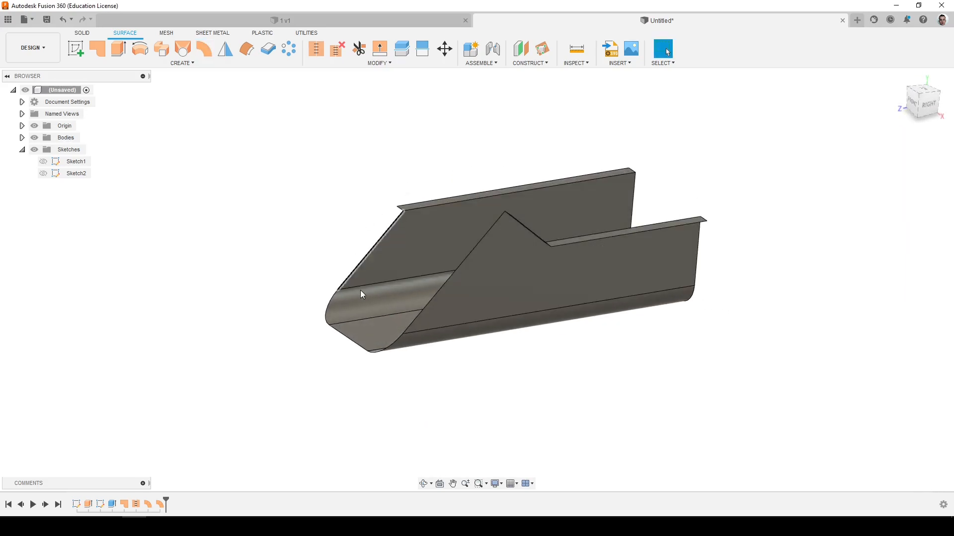
# Stitch the channel surface and both top flanges into one body.
pyautogui.click(315, 49)
pyautogui.moveTo(737, 389); pyautogui.dragTo(279, 189)
pyautogui.click(895, 467)
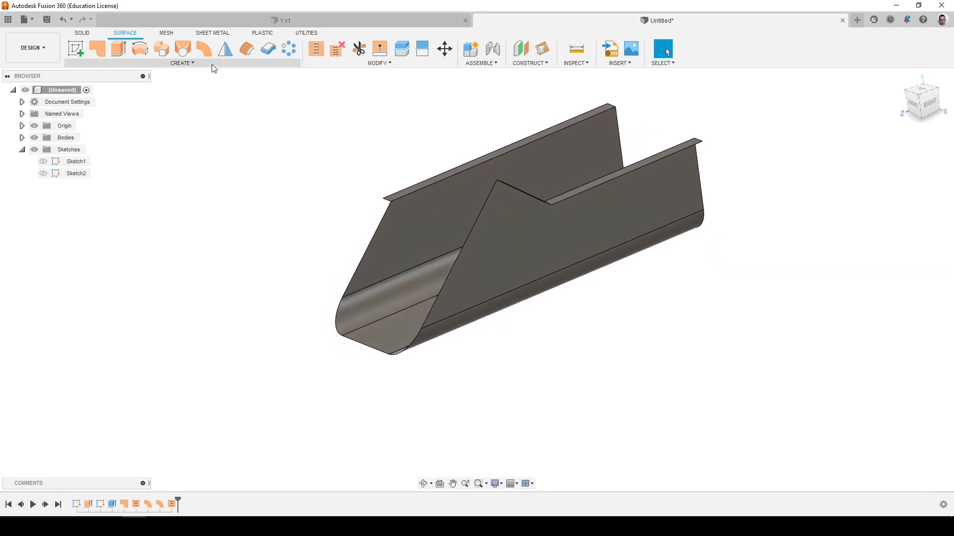
# Create an outward ruled surface along the right wall's slanted front edge at -20 mm, directed by the floor's front edge.
pyautogui.click(204, 50)
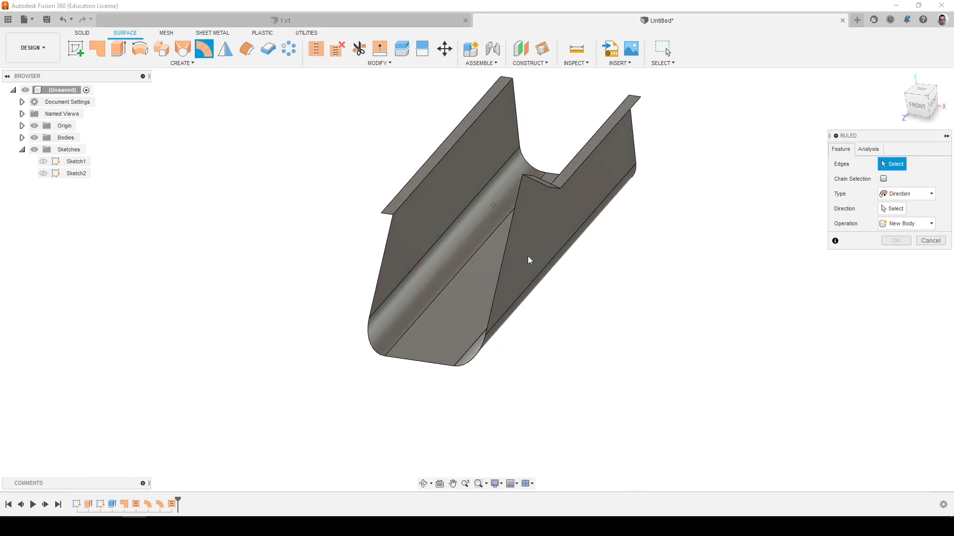
pyautogui.keyDown('shift'); pyautogui.moveTo(513, 272); pyautogui.dragTo(537, 247, button='middle'); pyautogui.keyUp('shift')
pyautogui.click(504, 249)
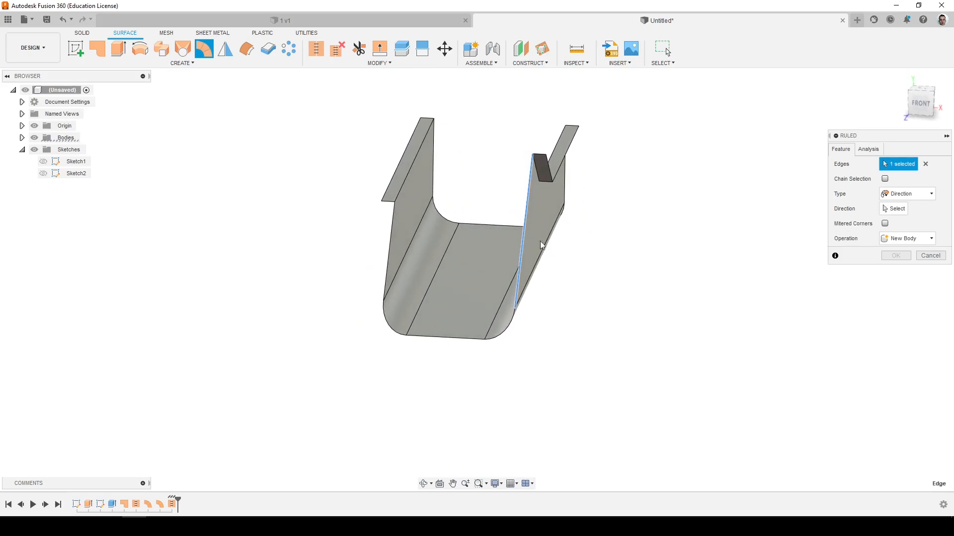
pyautogui.click(894, 209)
pyautogui.click(458, 341)
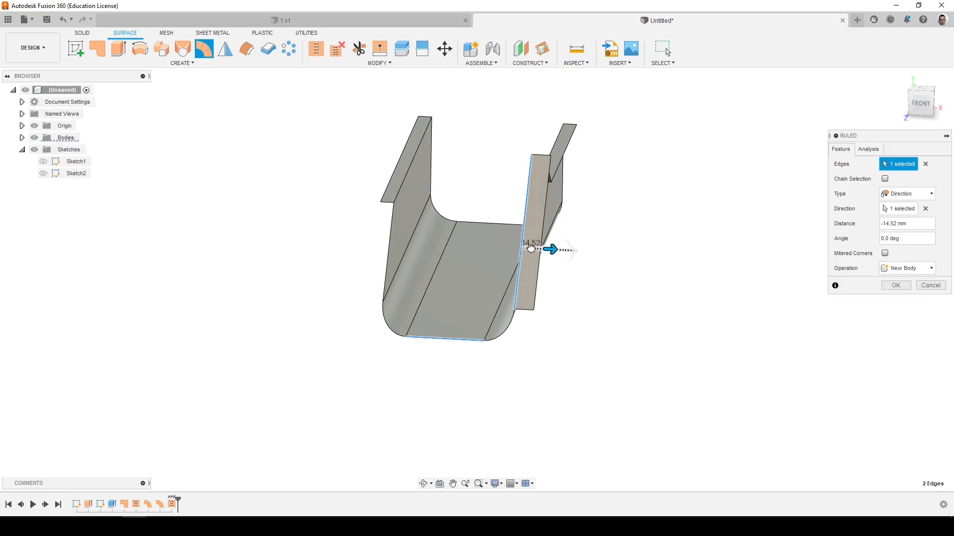
pyautogui.click(903, 225)
pyautogui.write('-20')
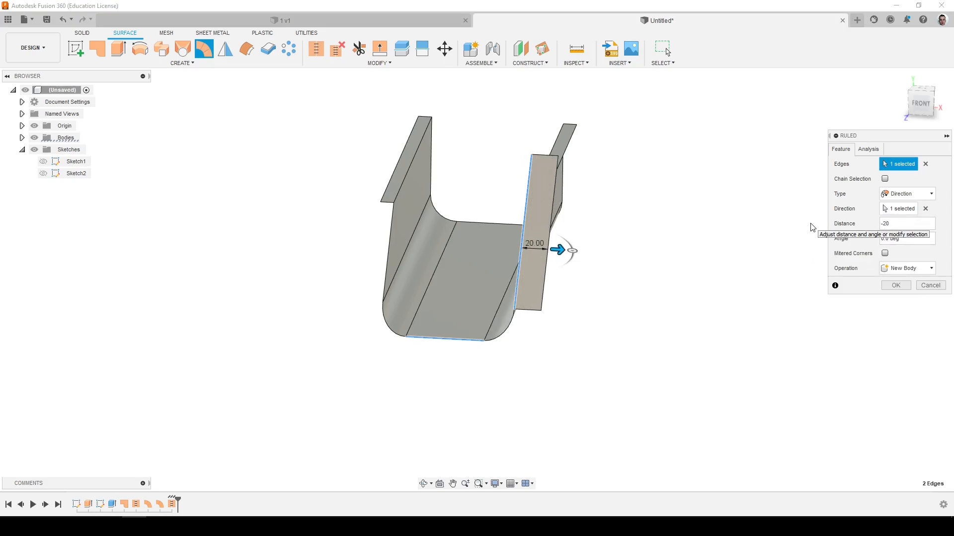
pyautogui.press('Return')
# Create an outward ruled surface about 20 mm wide along the left wall's slanted front edge, directed by the floor's front edge.
pyautogui.click(210, 49)
pyautogui.keyDown('shift'); pyautogui.moveTo(435, 307); pyautogui.dragTo(370, 300, button='middle'); pyautogui.keyUp('shift')
pyautogui.click(372, 286)
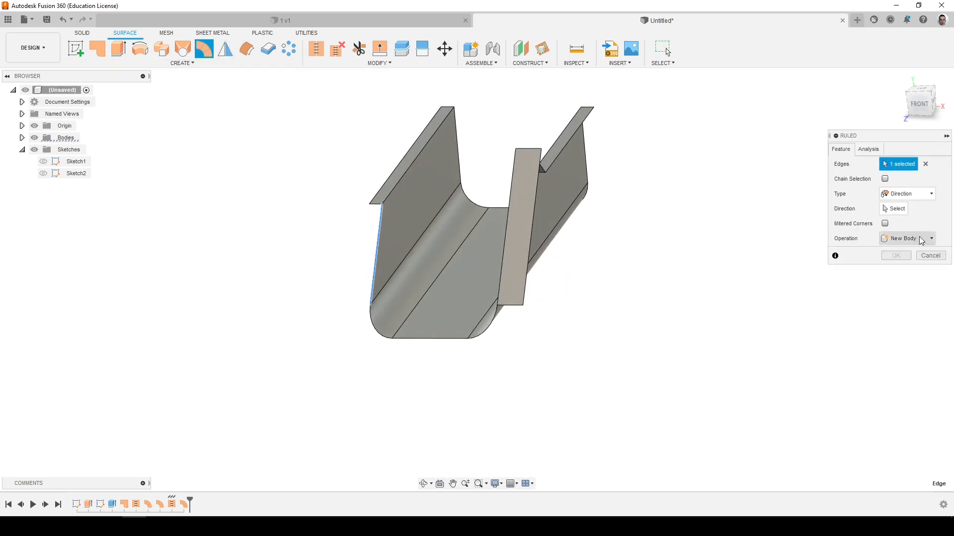
pyautogui.click(894, 208)
pyautogui.click(442, 339)
pyautogui.moveTo(400, 268); pyautogui.dragTo(325, 267)
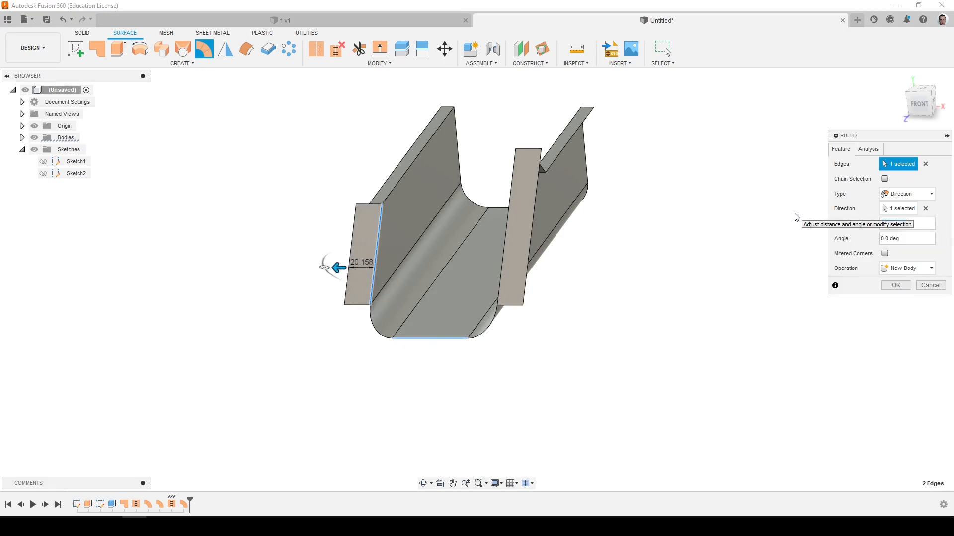
pyautogui.press('Return')
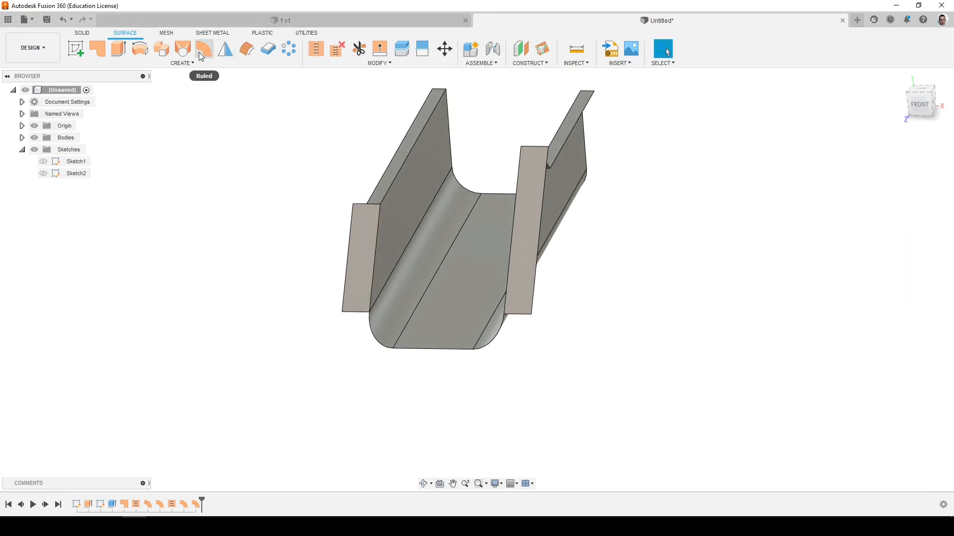
# Try to loft between the lower ends of the two front flanges, using the channel's curved front corner edges as rails.
pyautogui.click(183, 48)
pyautogui.click(489, 318)
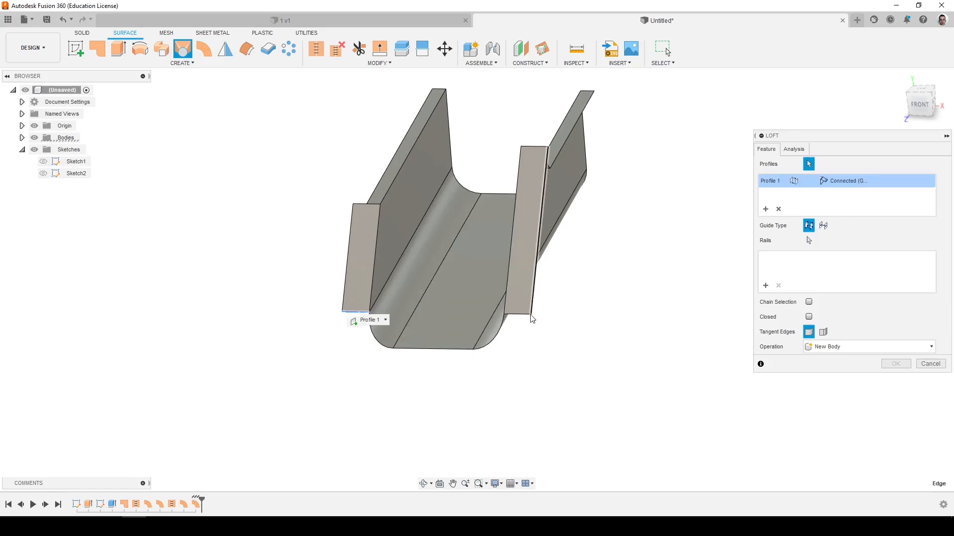
pyautogui.click(542, 321)
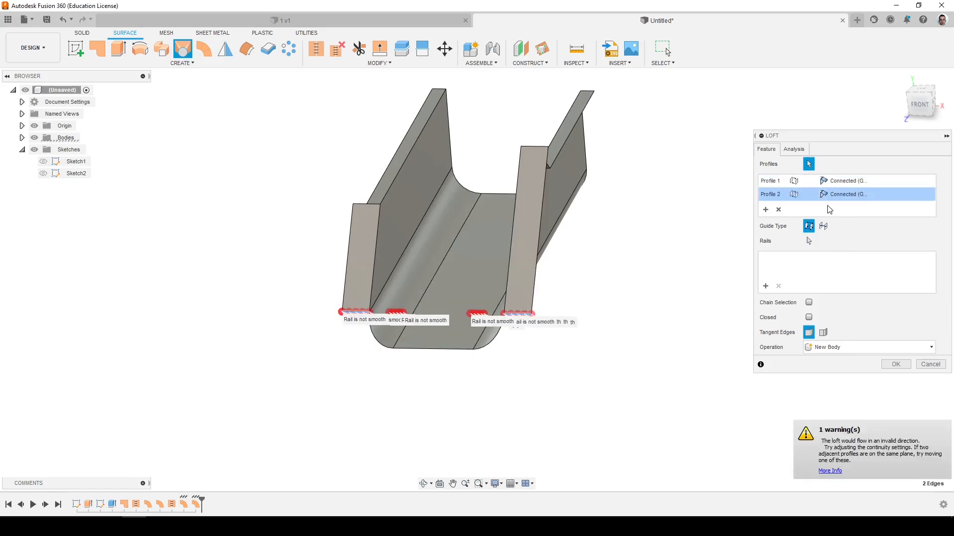
pyautogui.click(403, 349)
pyautogui.click(489, 347)
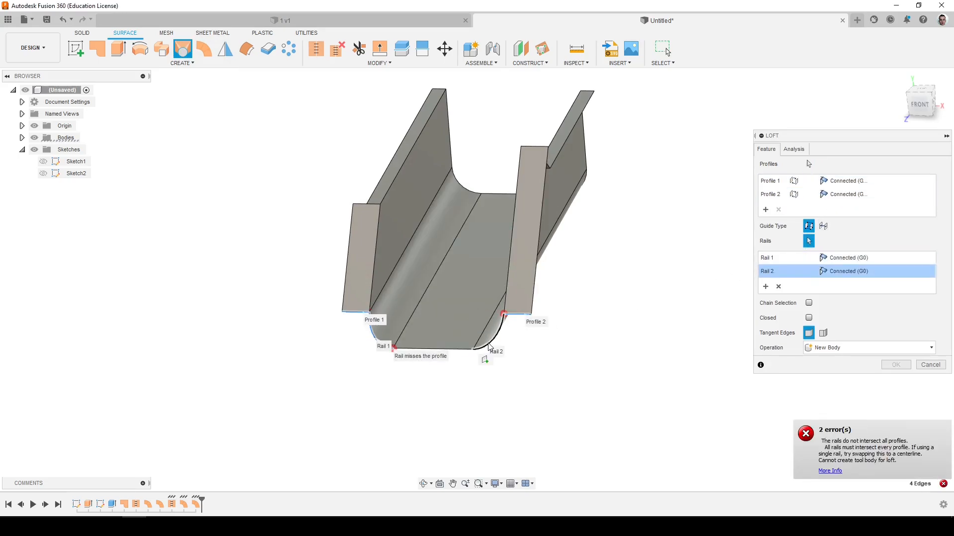
pyautogui.scroll(10, 505, 324)
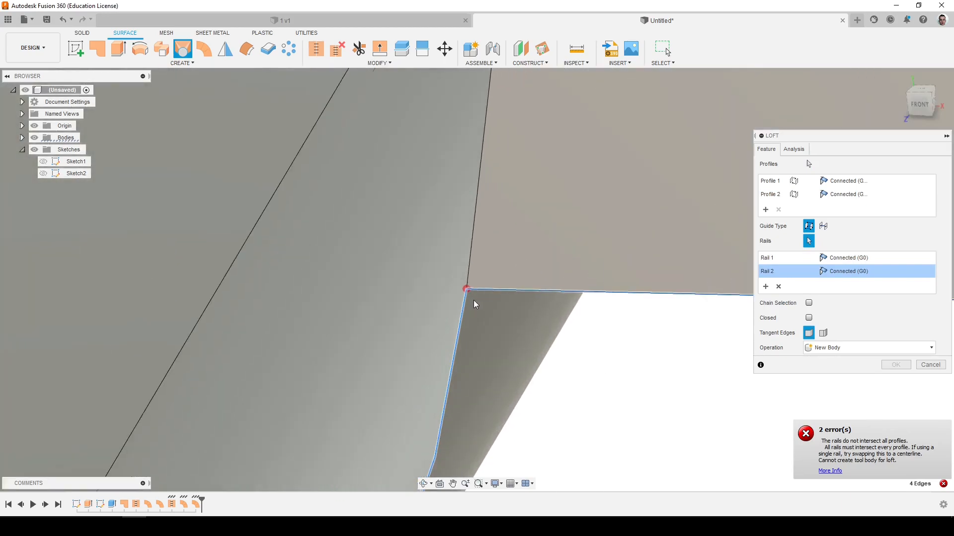
pyautogui.scroll(2, 461, 289)
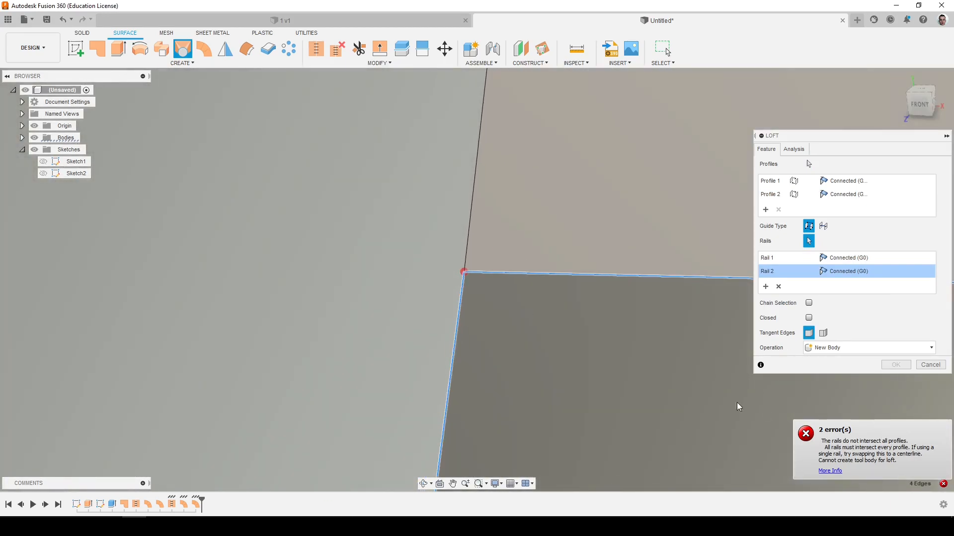
pyautogui.scroll(-10, 576, 343)
pyautogui.scroll(-3, 569, 330)
pyautogui.keyDown('shift'); pyautogui.moveTo(646, 343); pyautogui.dragTo(953, 418, button='middle'); pyautogui.keyUp('shift')
pyautogui.scroll(4, 410, 285)
pyautogui.scroll(-2, 409, 286)
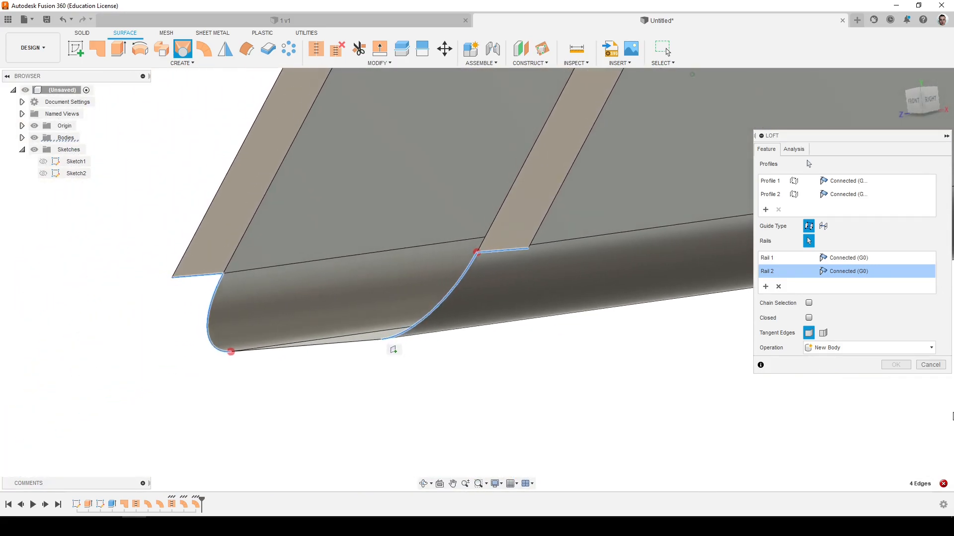
pyautogui.click(933, 367)
# Stitch the slanted front flanges to the channel surface as a new body with a 0.10 mm tolerance.
pyautogui.keyDown('shift'); pyautogui.moveTo(736, 374); pyautogui.dragTo(546, 298, button='middle'); pyautogui.keyUp('shift')
pyautogui.scroll(-3, 726, 369)
pyautogui.click(316, 48)
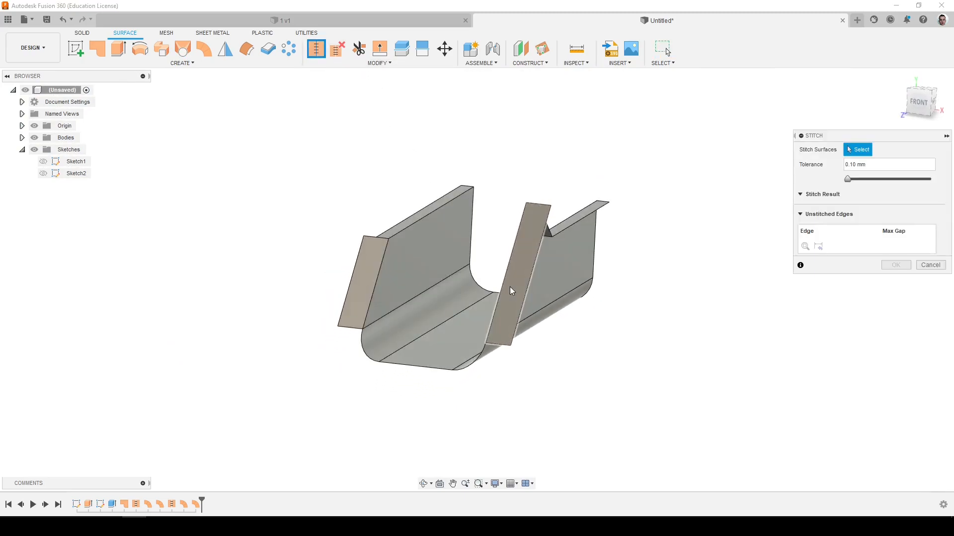
pyautogui.click(509, 287)
pyautogui.click(399, 294)
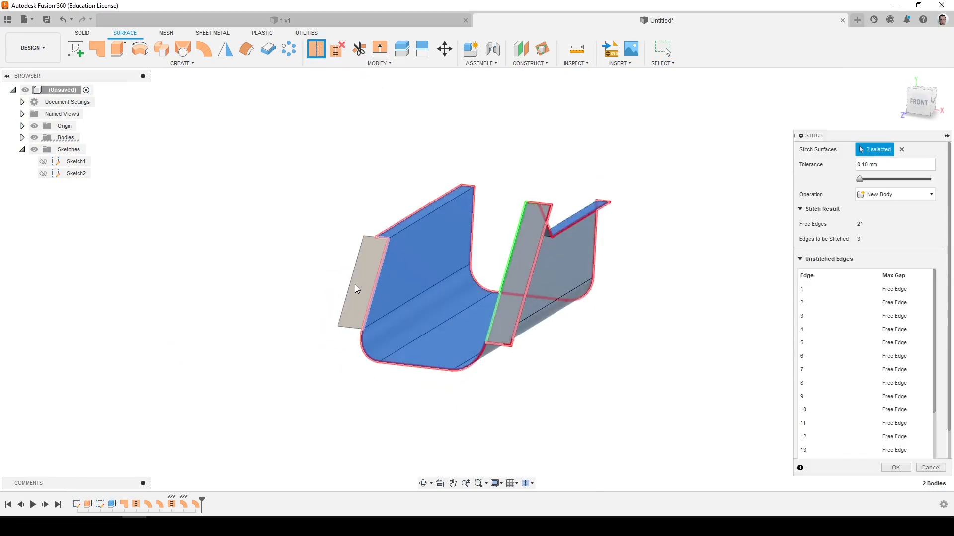
pyautogui.click(895, 469)
# Retry the loft between the front flanges' lower ends on the stitched body, with the front corner curves as rails.
pyautogui.click(183, 50)
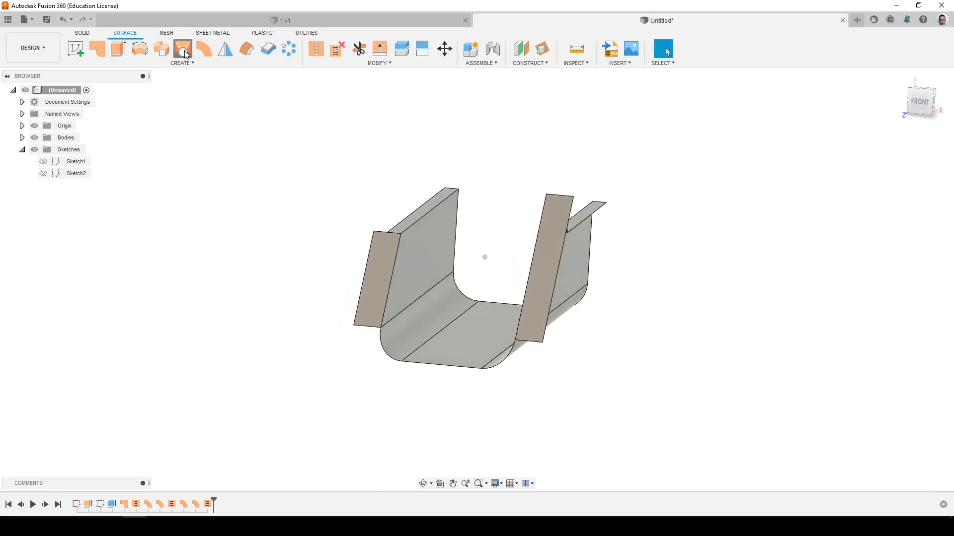
pyautogui.click(535, 303)
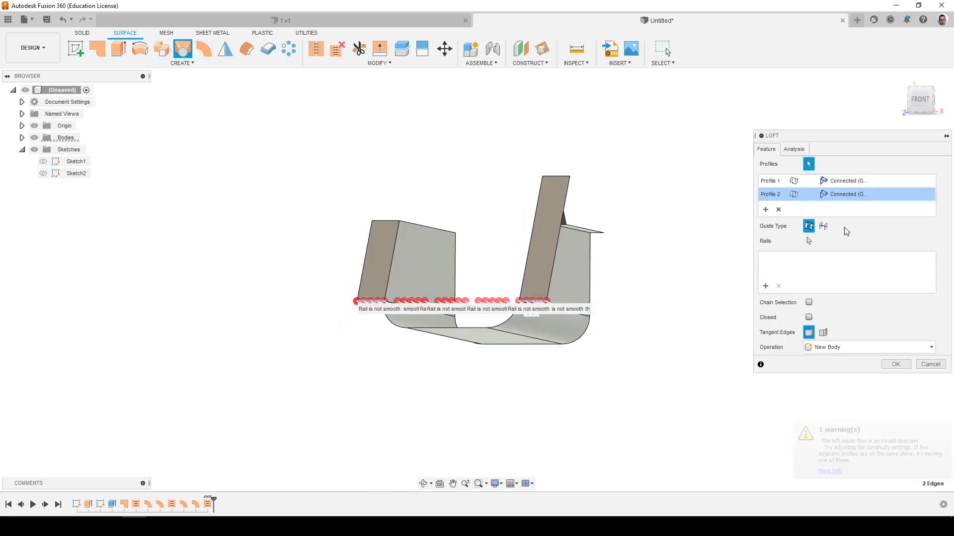
pyautogui.click(807, 242)
pyautogui.keyDown('shift'); pyautogui.moveTo(594, 304); pyautogui.dragTo(563, 330, button='middle'); pyautogui.keyUp('shift')
pyautogui.scroll(1, 563, 330)
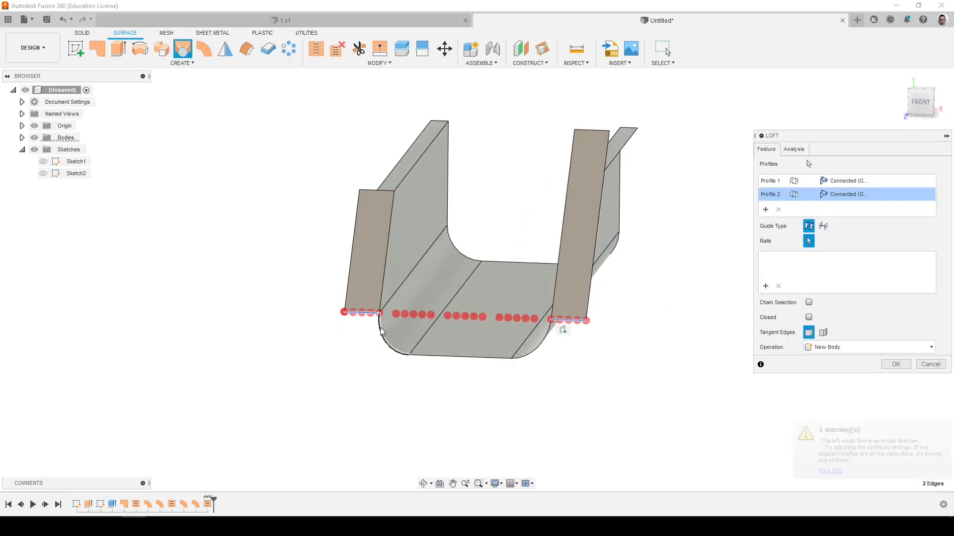
pyautogui.click(382, 330)
pyautogui.click(536, 356)
pyautogui.keyDown('shift'); pyautogui.moveTo(561, 372); pyautogui.dragTo(951, 378, button='middle'); pyautogui.keyUp('shift')
pyautogui.click(932, 367)
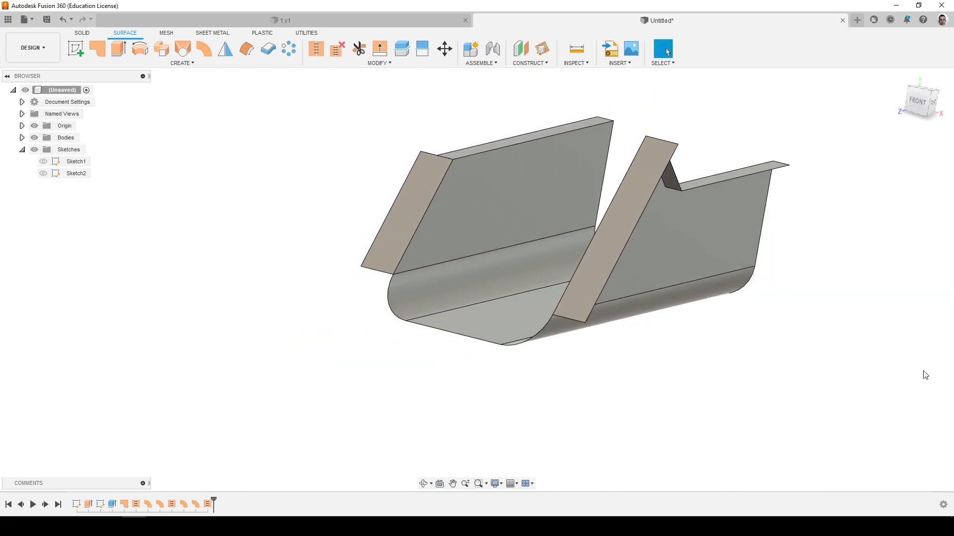
# Create a ruled surface from the floor's front edge at -20 mm, directed by the right front flange's slanted edge.
pyautogui.click(212, 53)
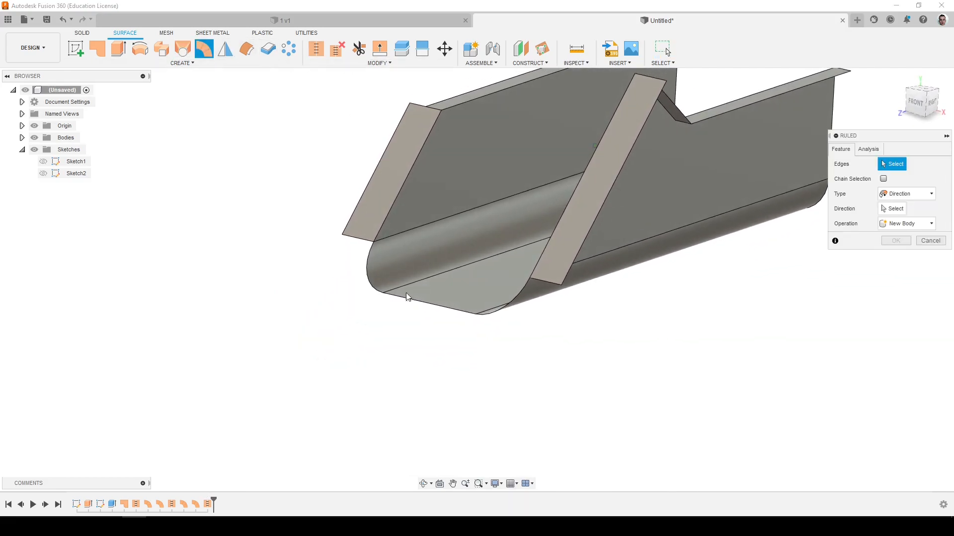
pyautogui.click(430, 306)
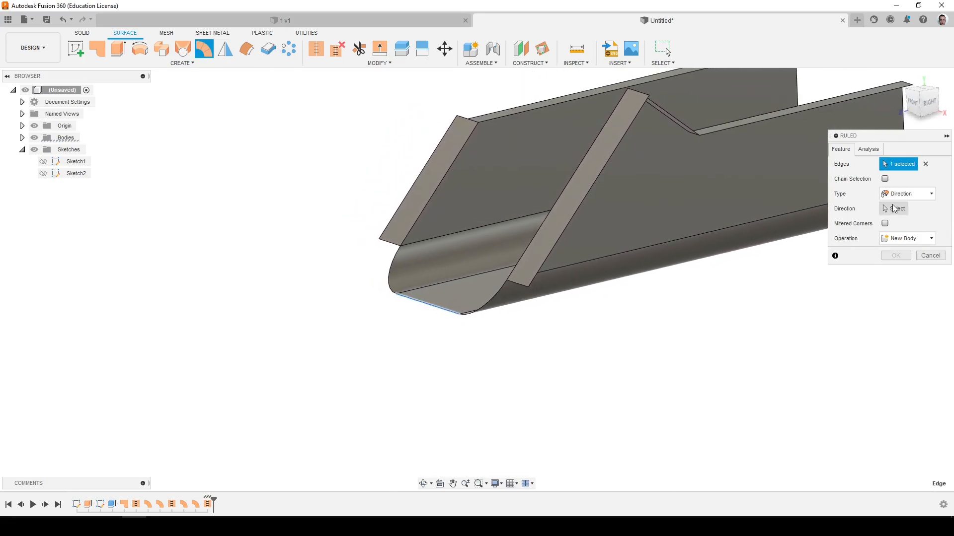
pyautogui.click(556, 241)
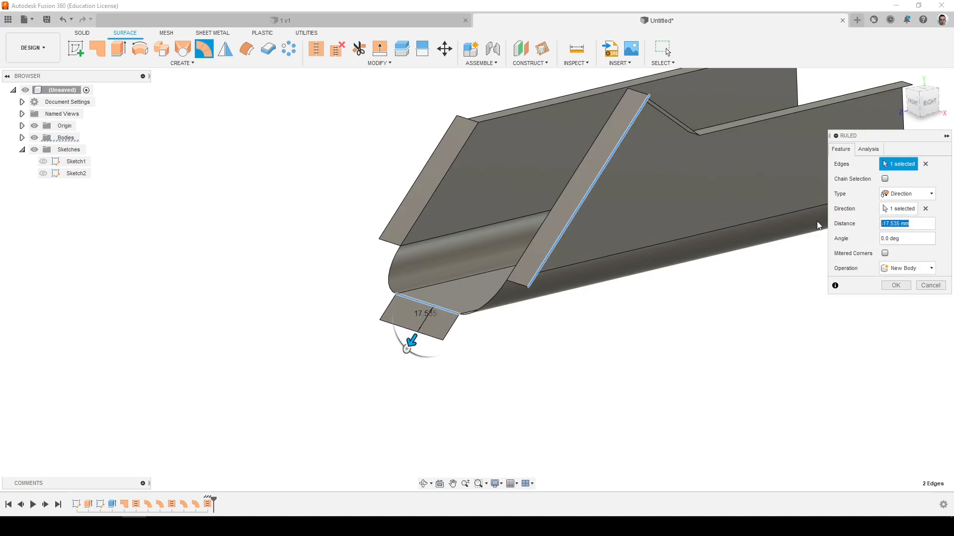
pyautogui.write('-20')
pyautogui.press('Return')
pyautogui.keyDown('shift'); pyautogui.moveTo(431, 110); pyautogui.dragTo(594, 149, button='middle'); pyautogui.keyUp('shift')
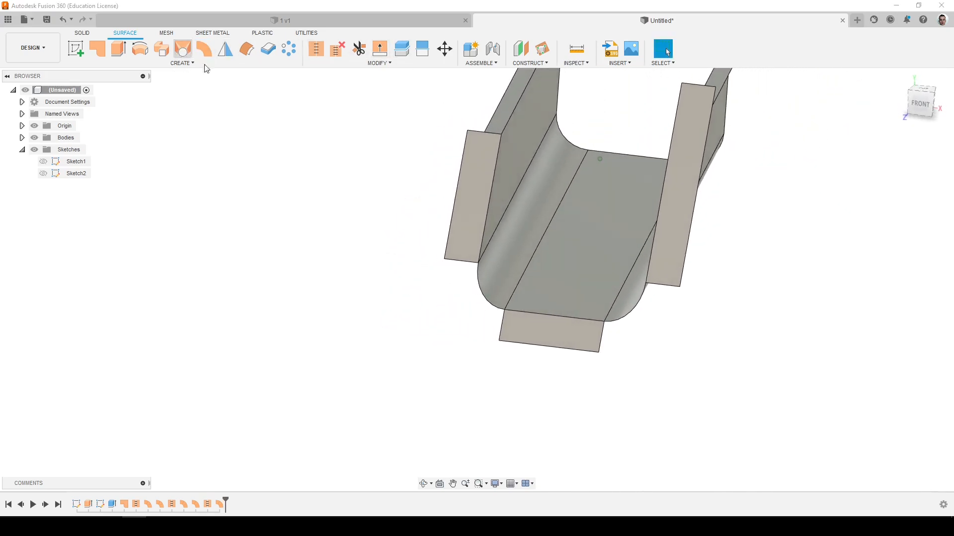
pyautogui.click(191, 55)
pyautogui.click(476, 259)
pyautogui.click(524, 328)
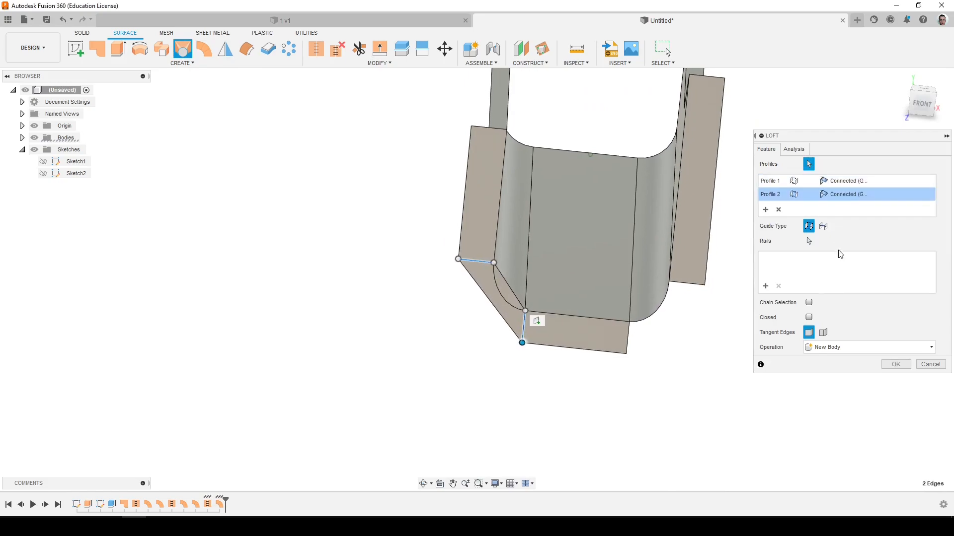
pyautogui.click(508, 303)
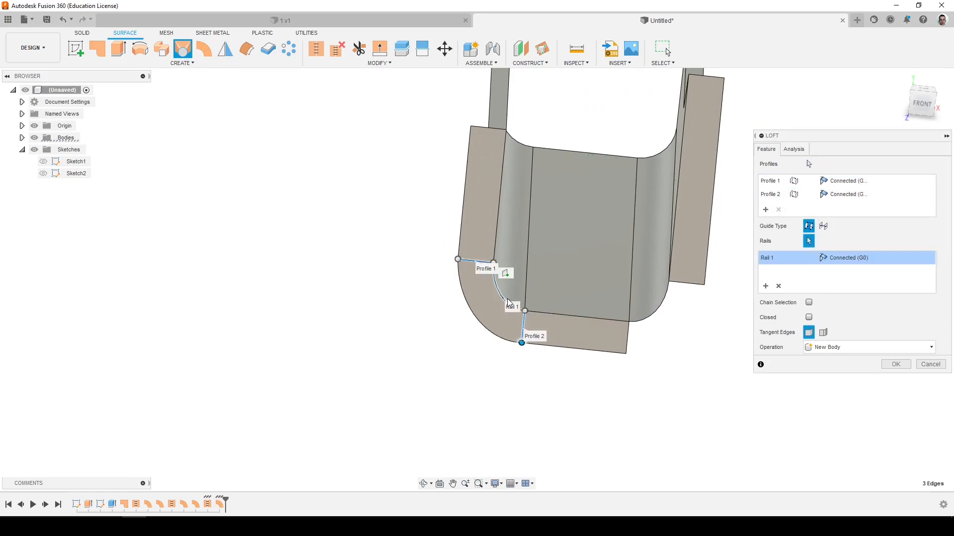
pyautogui.click(931, 366)
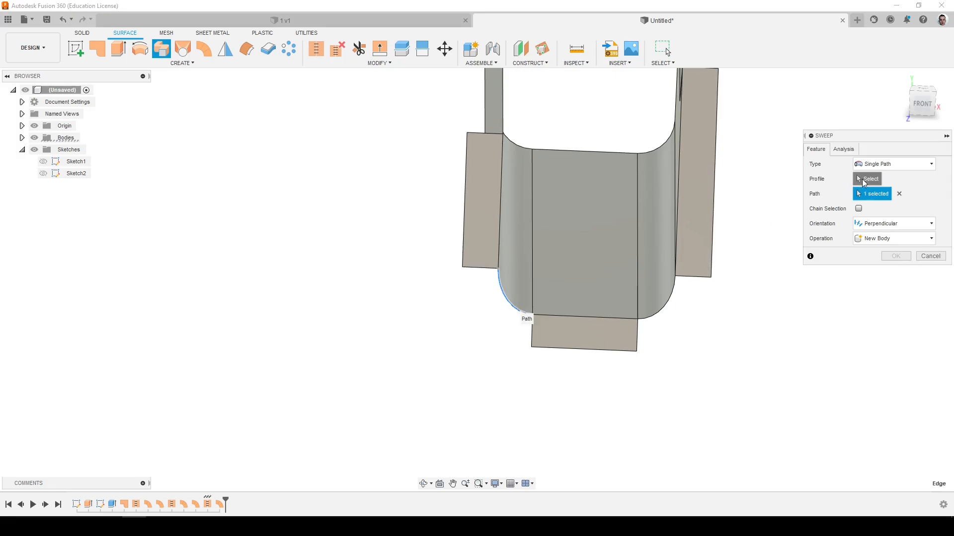
# Sweep the lower end edges of both slanted front flanges along the channel's curved front corner edges as new bodies.
pyautogui.click(475, 269)
pyautogui.press('Return')
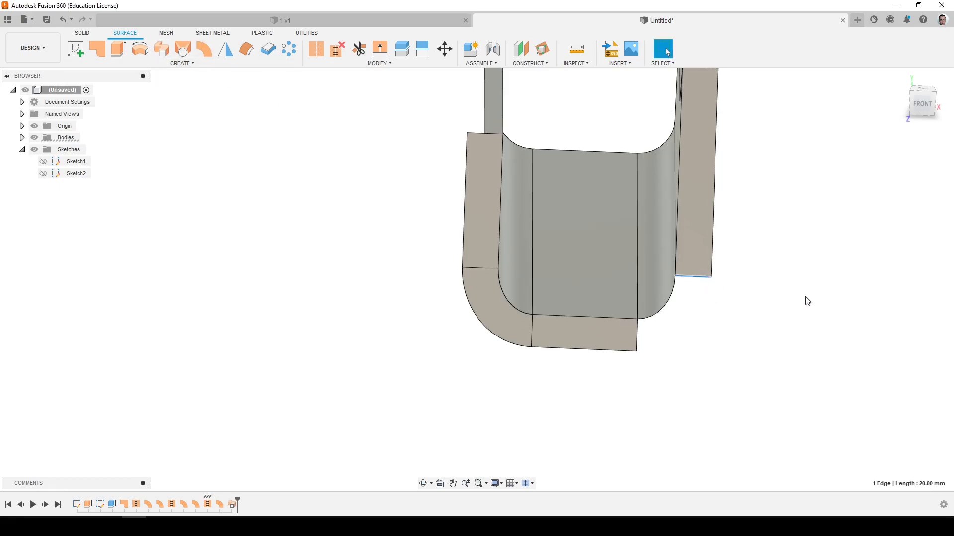
pyautogui.click(173, 58)
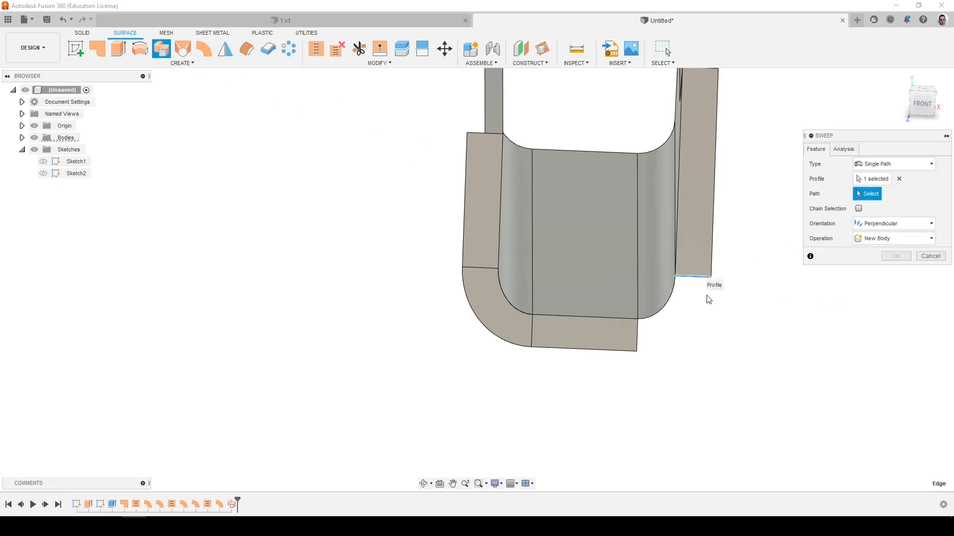
pyautogui.click(673, 307)
pyautogui.click(895, 301)
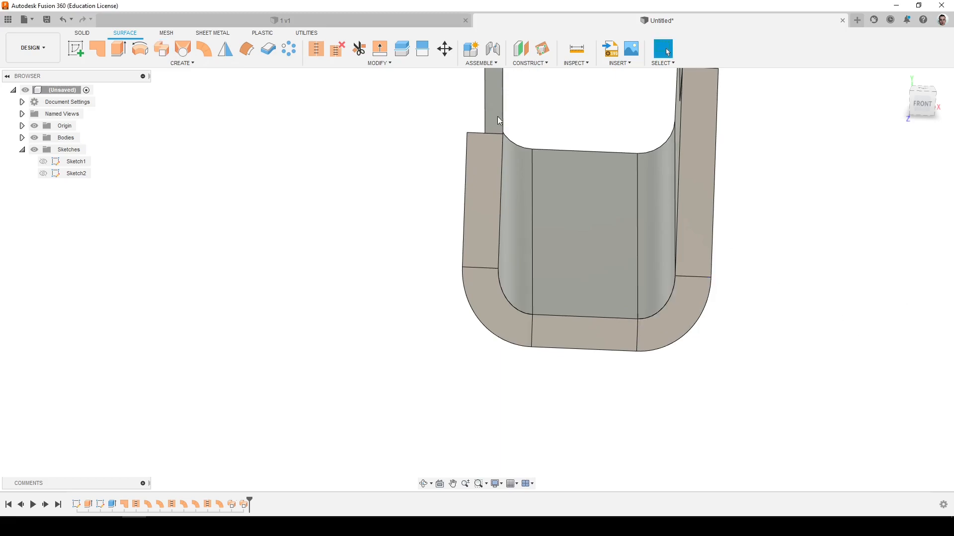
# Stitch the channel and all front flange surfaces together.
pyautogui.click(316, 48)
pyautogui.keyDown('shift'); pyautogui.moveTo(499, 226); pyautogui.dragTo(731, 428, button='middle'); pyautogui.keyUp('shift')
pyautogui.moveTo(788, 485); pyautogui.dragTo(337, 132)
pyautogui.click(896, 468)
# Thicken the stitched surface by -3 mm on one side as a new body.
pyautogui.keyDown('shift'); pyautogui.moveTo(767, 393); pyautogui.dragTo(277, 77, button='middle'); pyautogui.keyUp('shift')
pyautogui.click(266, 53)
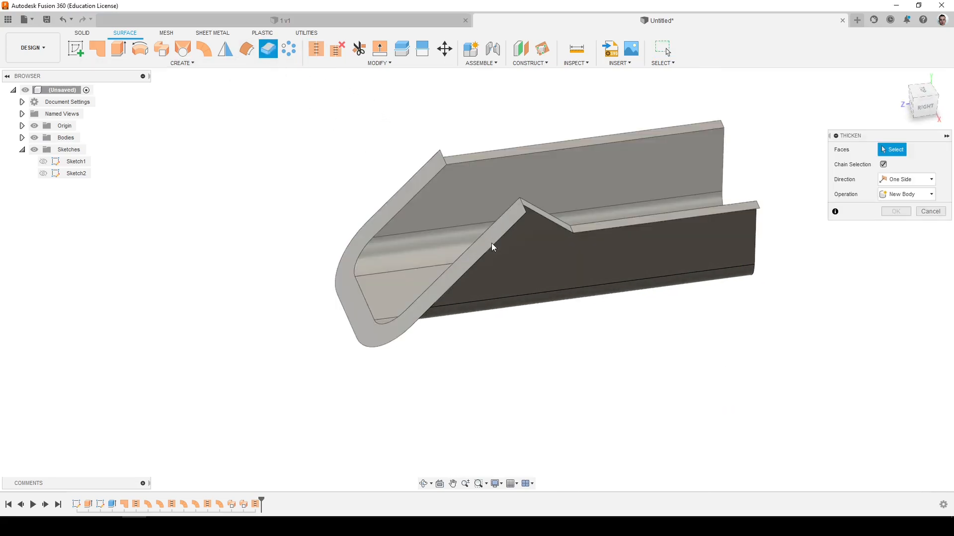
pyautogui.click(492, 243)
pyautogui.keyDown('shift'); pyautogui.moveTo(577, 261); pyautogui.dragTo(676, 281, button='middle'); pyautogui.keyUp('shift')
pyautogui.write('-3')
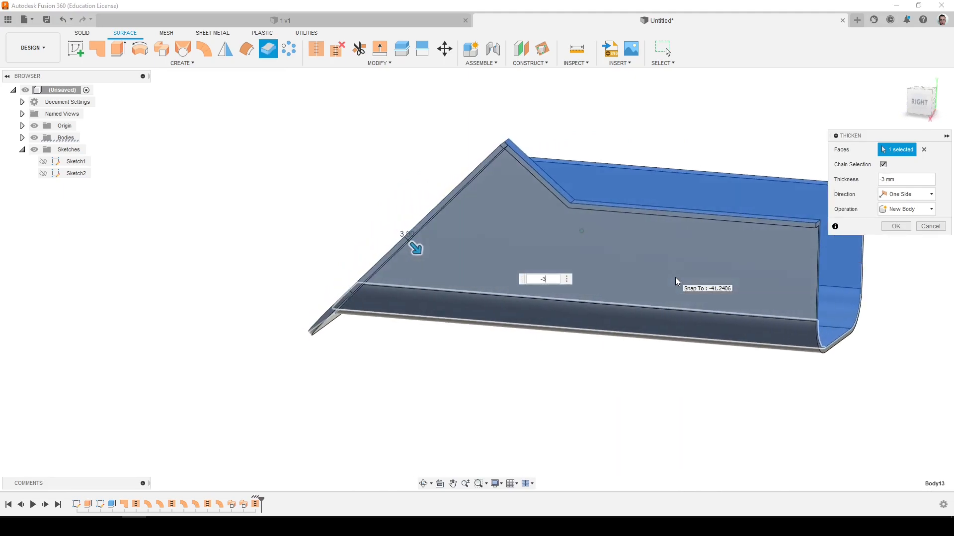
pyautogui.click(896, 226)
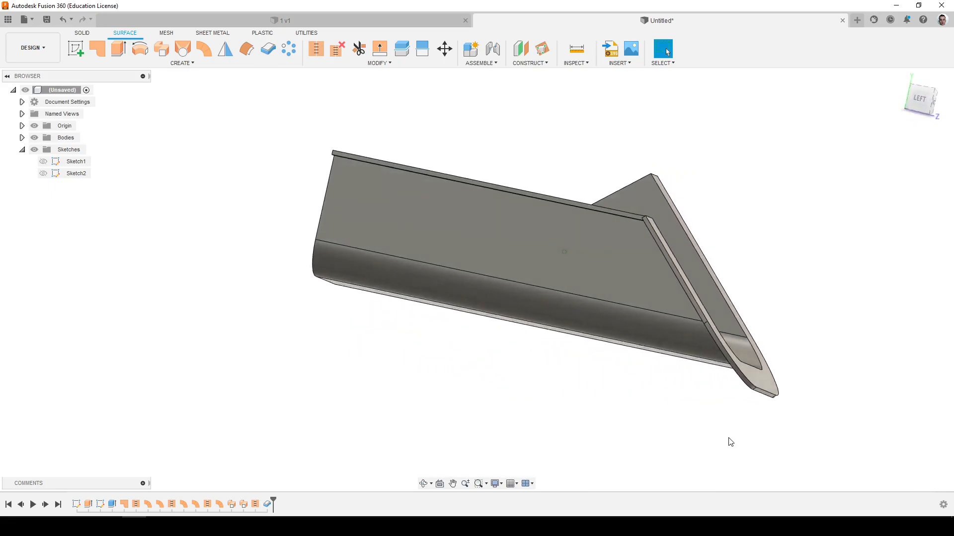
# Examine the flange bends and rounded corners in the reference design 1 v1, and return to the new design.
pyautogui.click(351, 19)
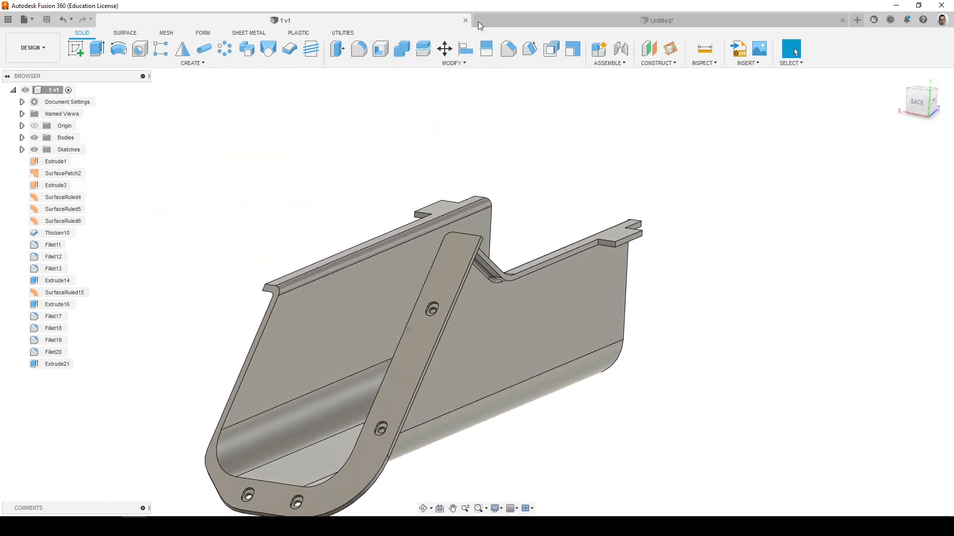
pyautogui.click(514, 23)
pyautogui.keyDown('shift'); pyautogui.moveTo(568, 220); pyautogui.dragTo(442, 154, button='middle'); pyautogui.keyUp('shift')
pyautogui.click(489, 240)
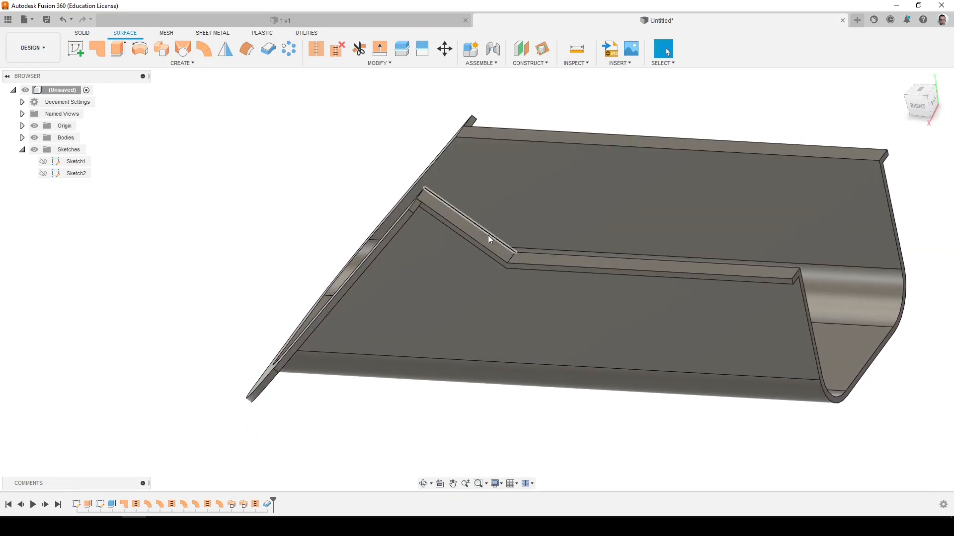
pyautogui.press('f')
pyautogui.scroll(5, 502, 249)
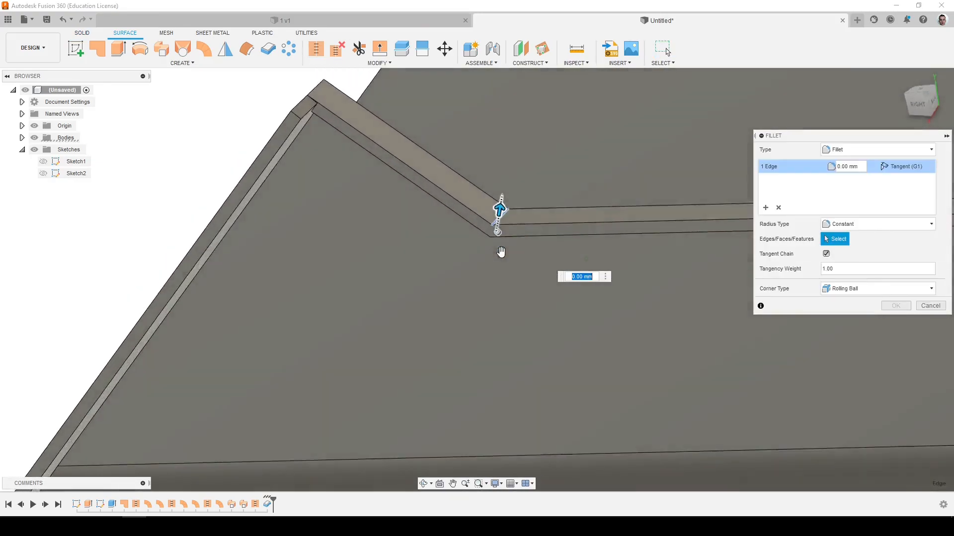
pyautogui.keyDown('shift'); pyautogui.moveTo(501, 252); pyautogui.dragTo(500, 222, button='middle'); pyautogui.keyUp('shift')
pyautogui.click(500, 223)
pyautogui.scroll(3, 501, 222)
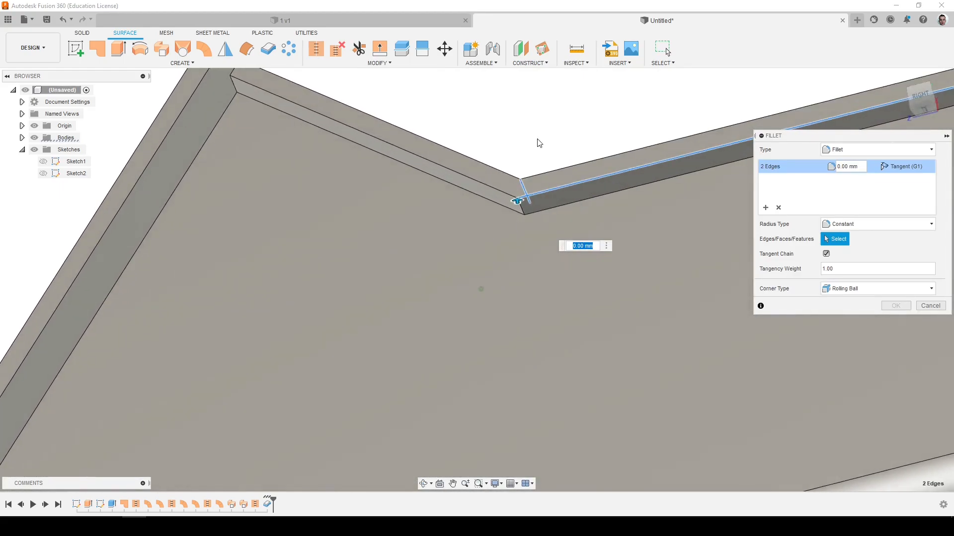
pyautogui.press('Escape')
# Fillet the short corner edges where the right wall's sloped and straight top flanges meet.
pyautogui.press('f')
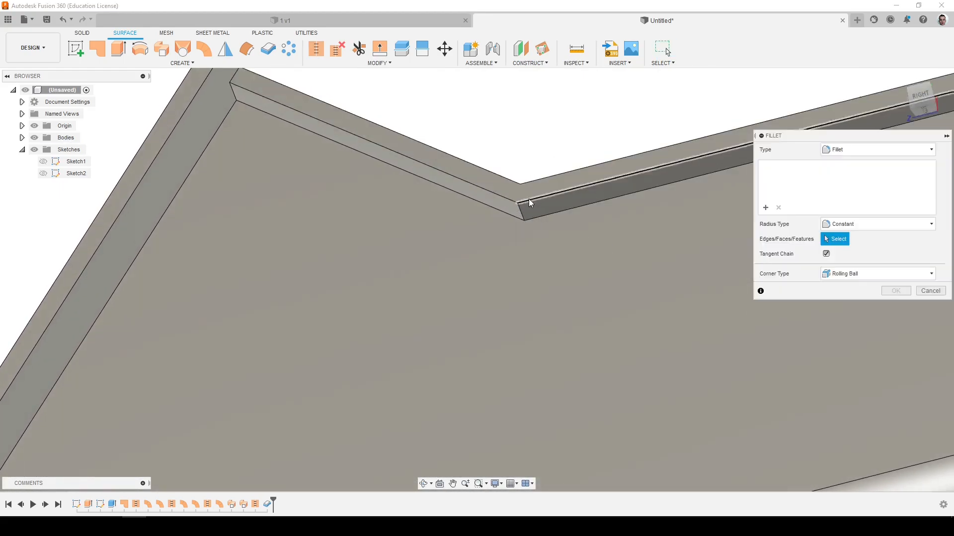
pyautogui.click(521, 210)
pyautogui.keyDown('shift'); pyautogui.moveTo(521, 211); pyautogui.dragTo(547, 219, button='middle'); pyautogui.keyUp('shift')
pyautogui.click(529, 210)
pyautogui.press('Return')
# Fillet the inner bend edges between the side walls and their top flanges.
pyautogui.press('f')
pyautogui.scroll(-5, 530, 207)
pyautogui.click(344, 246)
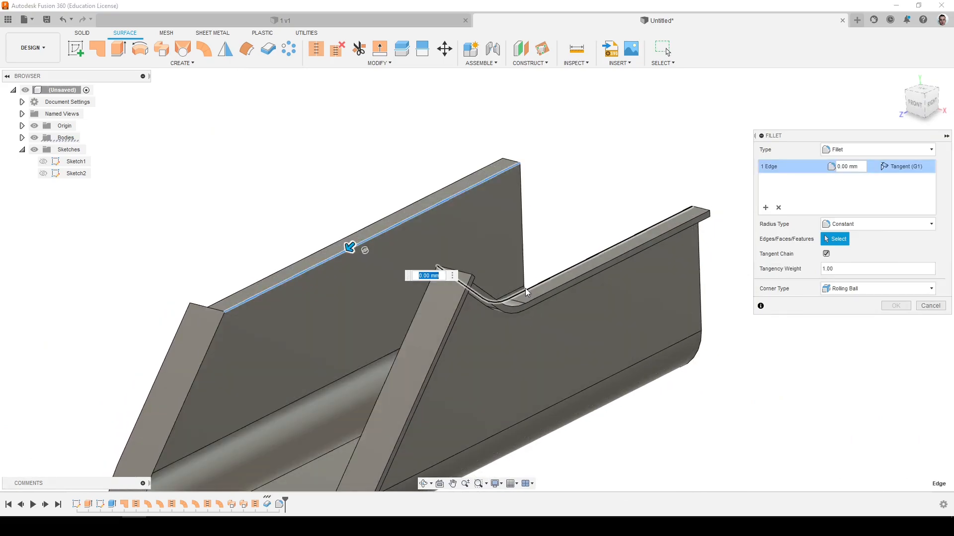
pyautogui.write('1')
pyautogui.press('Return')
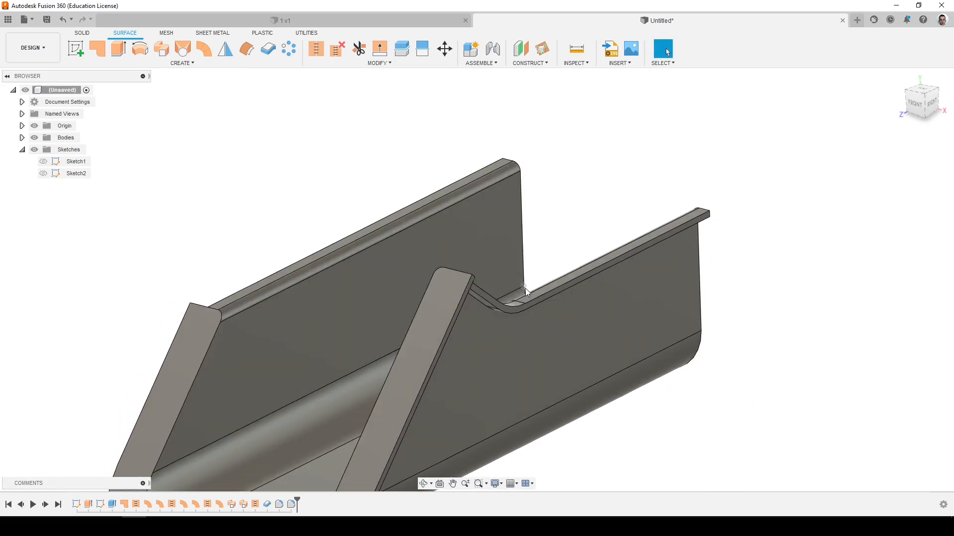
# Add a 1 mm fillet to the remaining bend edge beneath the top flange.
pyautogui.press('f')
pyautogui.keyDown('shift'); pyautogui.moveTo(532, 313); pyautogui.dragTo(743, 406, button='middle'); pyautogui.keyUp('shift')
pyautogui.click(507, 360)
pyautogui.write('1')
pyautogui.press('Return')
# Extrude the right front flange's upper end face about 2.8 mm, joined to the body.
pyautogui.keyDown('shift'); pyautogui.moveTo(861, 407); pyautogui.dragTo(548, 347, button='middle'); pyautogui.keyUp('shift')
pyautogui.scroll(6, 480, 303)
pyautogui.keyDown('shift'); pyautogui.moveTo(487, 274); pyautogui.dragTo(493, 282, button='middle'); pyautogui.keyUp('shift')
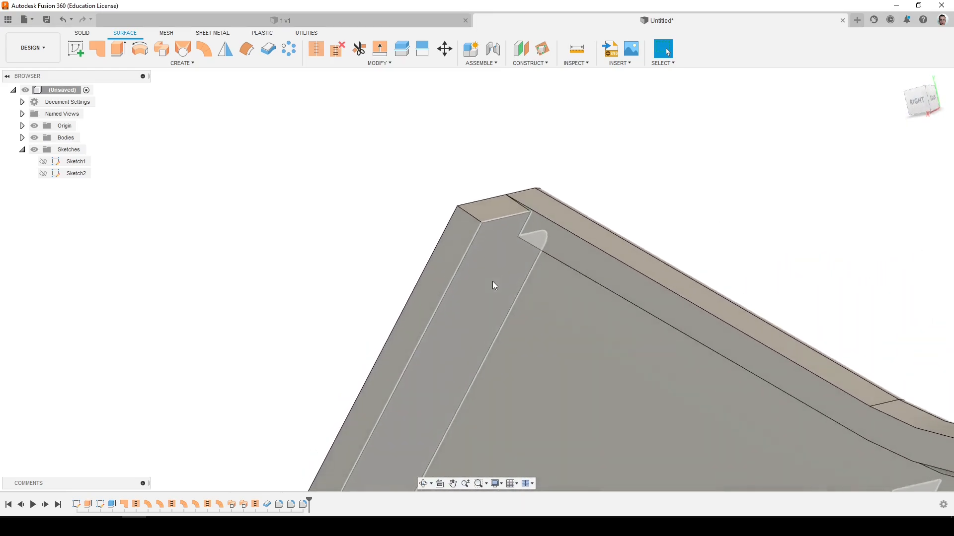
pyautogui.scroll(-1, 486, 243)
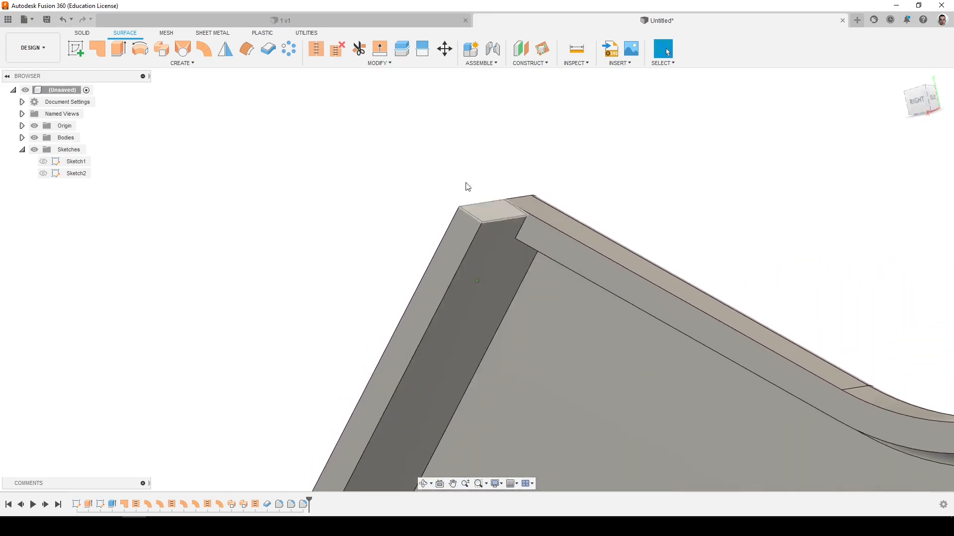
pyautogui.click(90, 34)
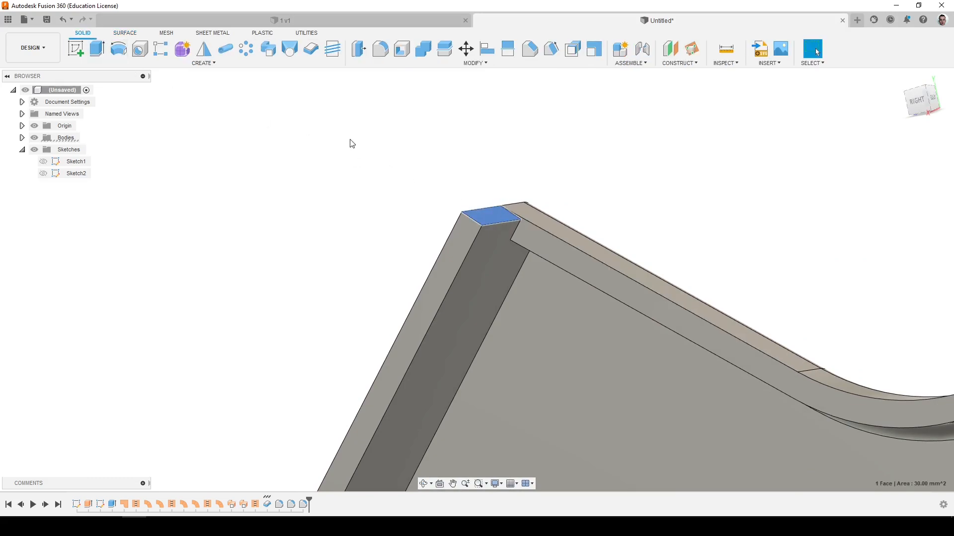
pyautogui.click(102, 53)
pyautogui.moveTo(497, 207); pyautogui.dragTo(507, 189)
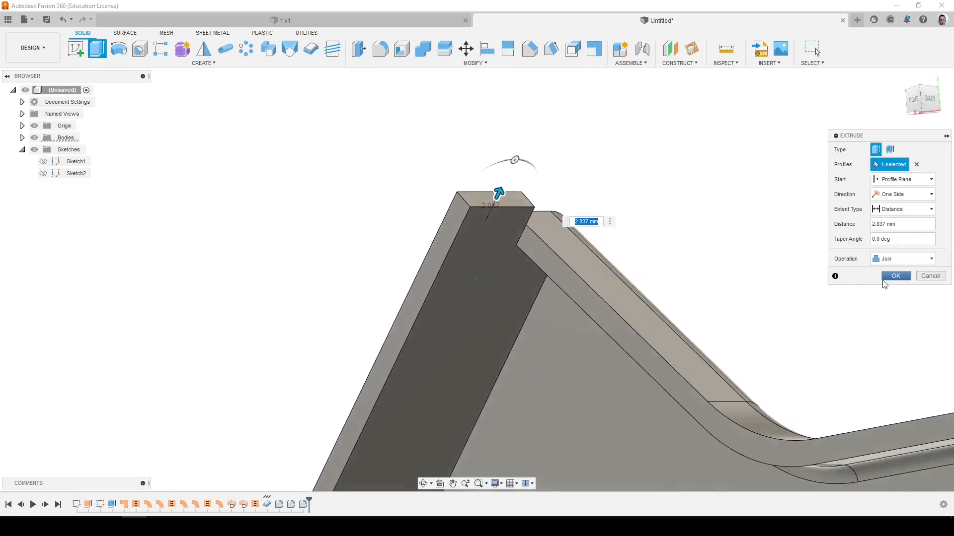
pyautogui.click(884, 278)
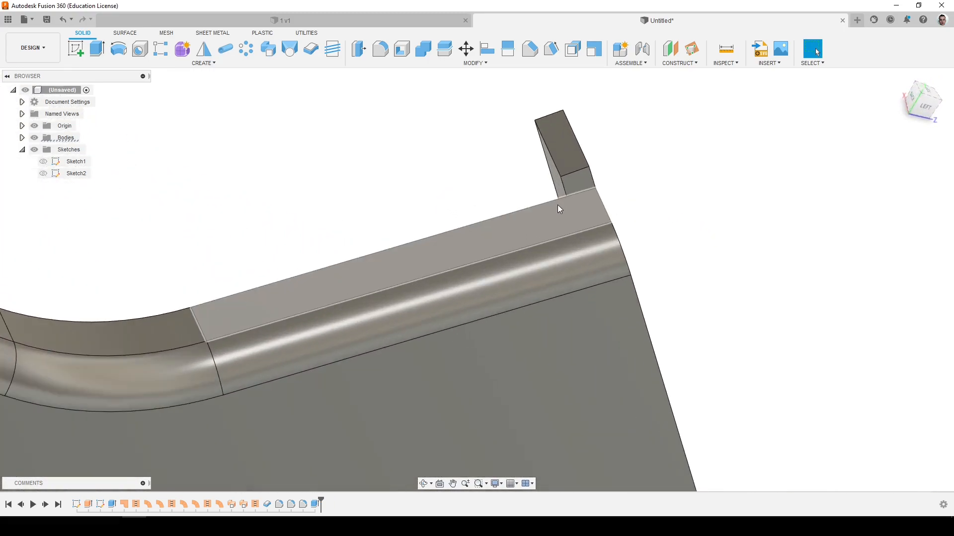
# Delete the two small step faces where the extended right front flange meets the top flange.
pyautogui.click(575, 180)
pyautogui.keyDown('ctrl'); pyautogui.click(571, 158); pyautogui.keyUp('ctrl')
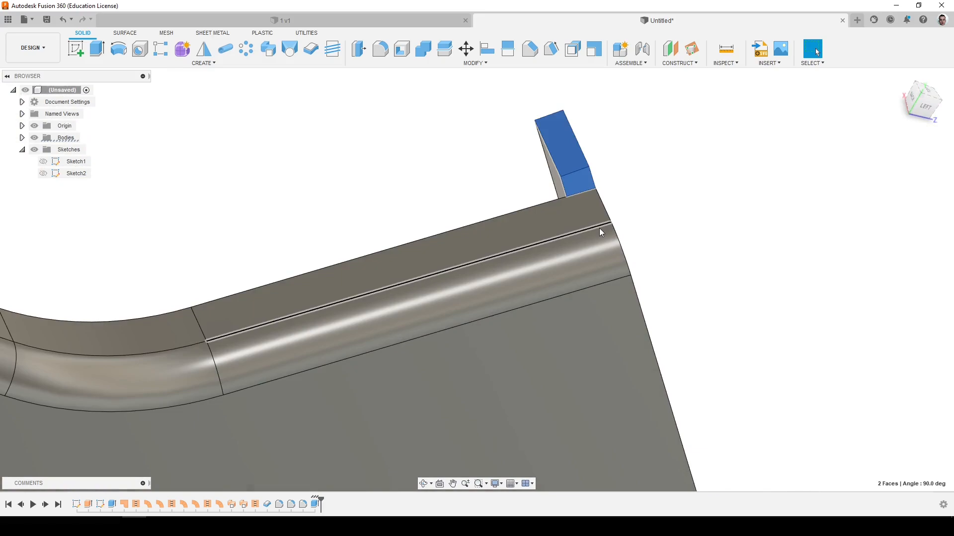
pyautogui.press('Delete')
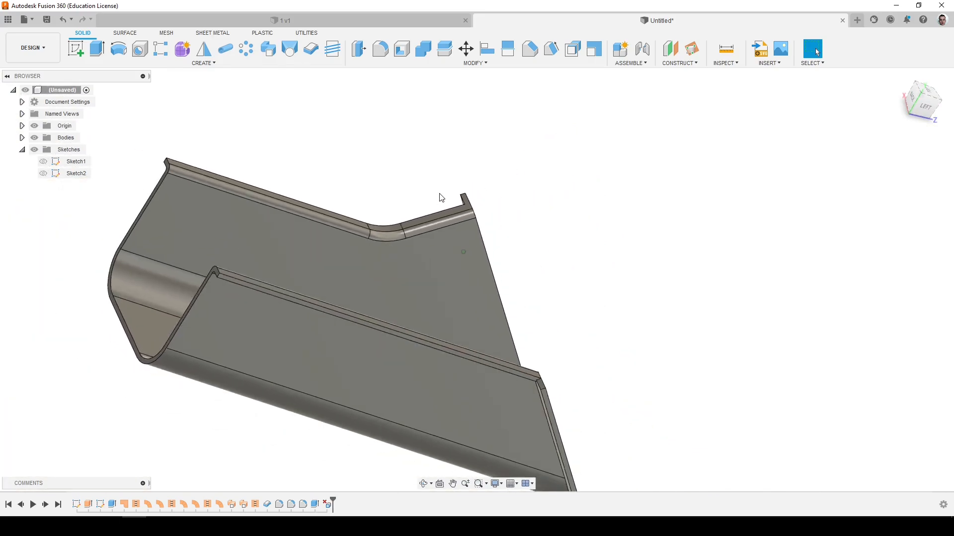
# Try to extrude the left front flange's upper end face toward the top flange.
pyautogui.scroll(8, 439, 192)
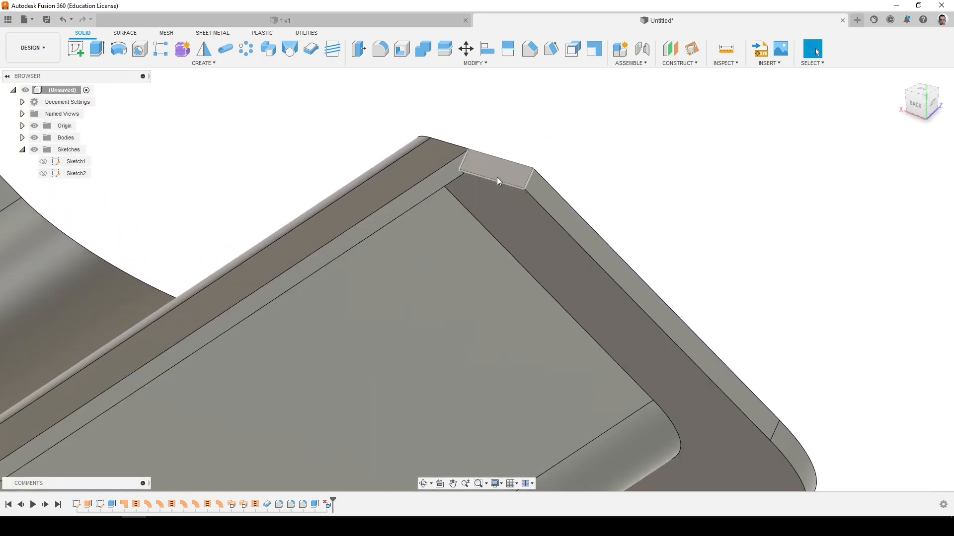
pyautogui.click(97, 49)
pyautogui.click(476, 165)
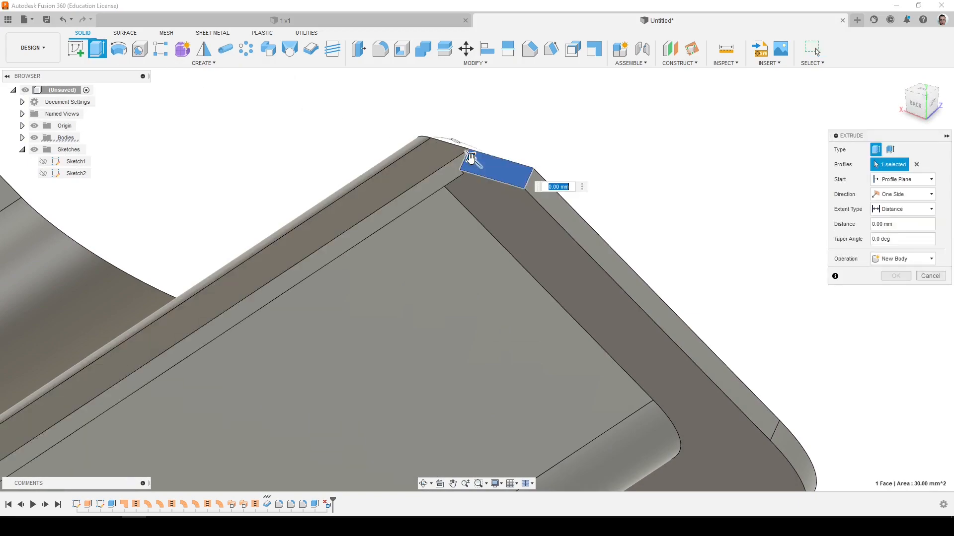
pyautogui.moveTo(473, 159); pyautogui.dragTo(446, 127)
pyautogui.press('Return')
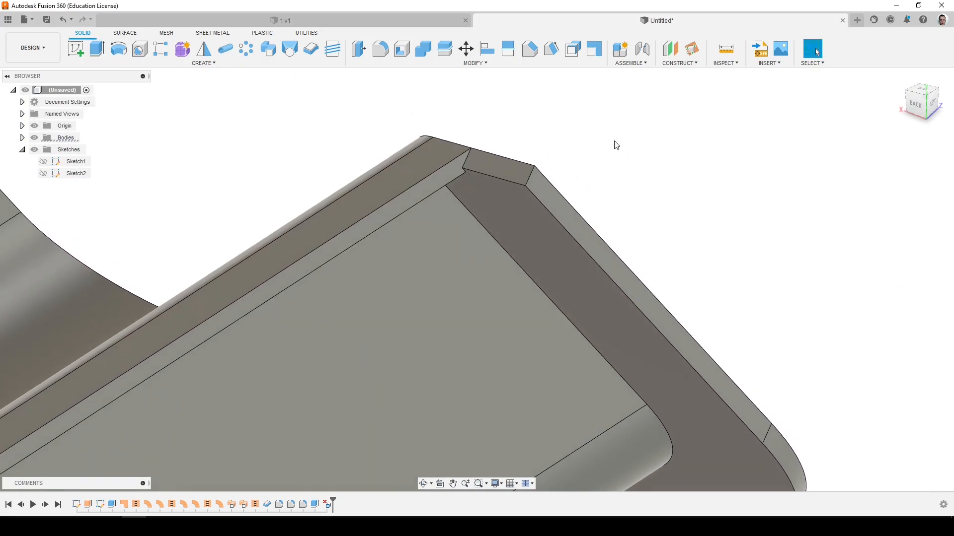
pyautogui.press('Escape')
pyautogui.scroll(4, 457, 149)
pyautogui.scroll(3, 457, 150)
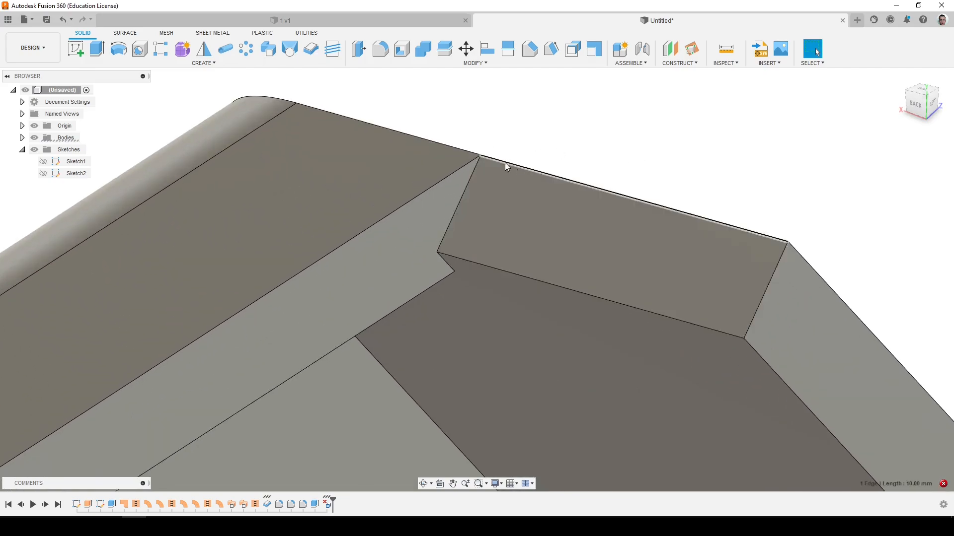
# Extrude the left front flange's upper end face to extend it at the top flange.
pyautogui.scroll(-3, 415, 154)
pyautogui.press('e')
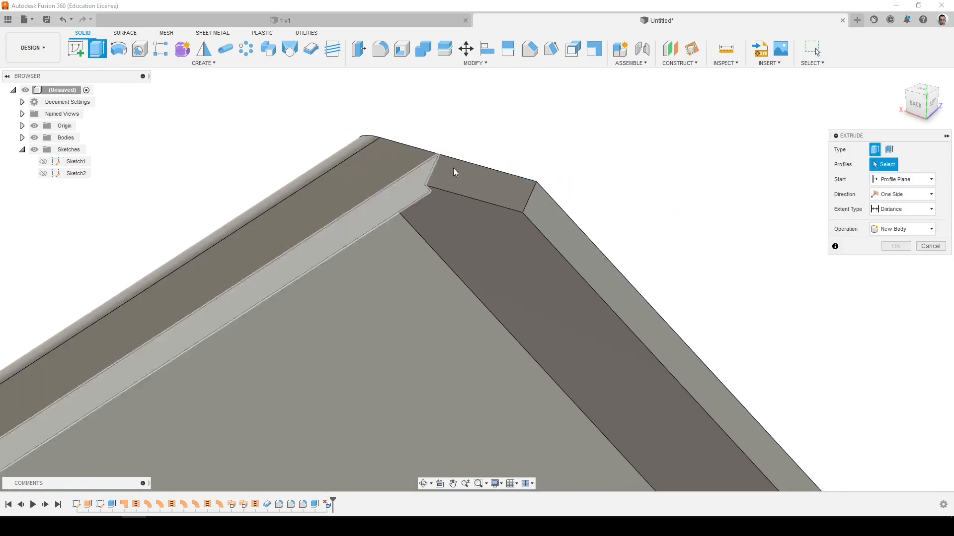
pyautogui.click(439, 169)
pyautogui.click(895, 274)
# Delete the two leftover step faces at the left front flange's upper end.
pyautogui.keyDown('shift'); pyautogui.moveTo(896, 276); pyautogui.dragTo(728, 226, button='middle'); pyautogui.keyUp('shift')
pyautogui.click(678, 203)
pyautogui.keyDown('ctrl'); pyautogui.click(619, 200); pyautogui.keyUp('ctrl')
# Start a sketch on the front flange's face and project the face outline into it.
pyautogui.keyDown('shift'); pyautogui.moveTo(620, 203); pyautogui.dragTo(616, 318, button='middle'); pyautogui.keyUp('shift')
pyautogui.click(615, 318)
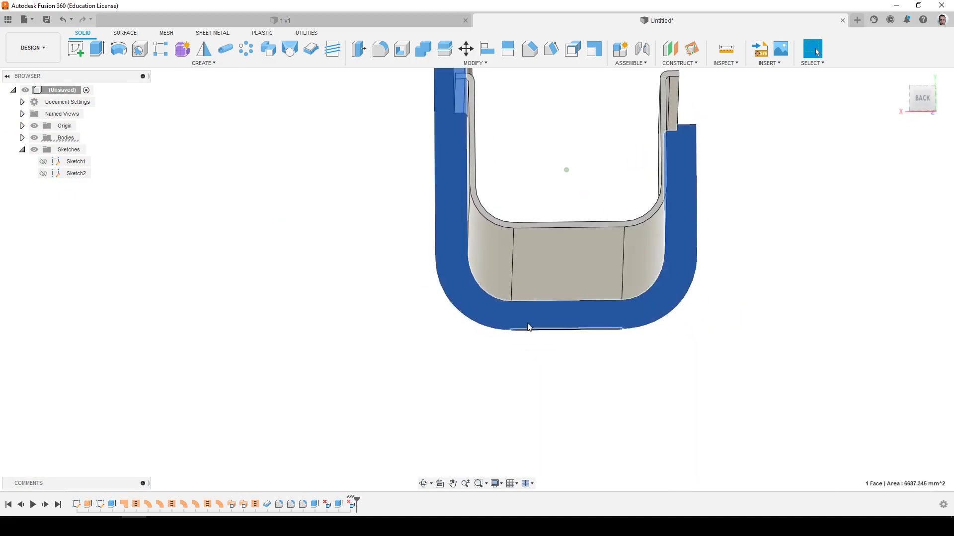
pyautogui.click(79, 54)
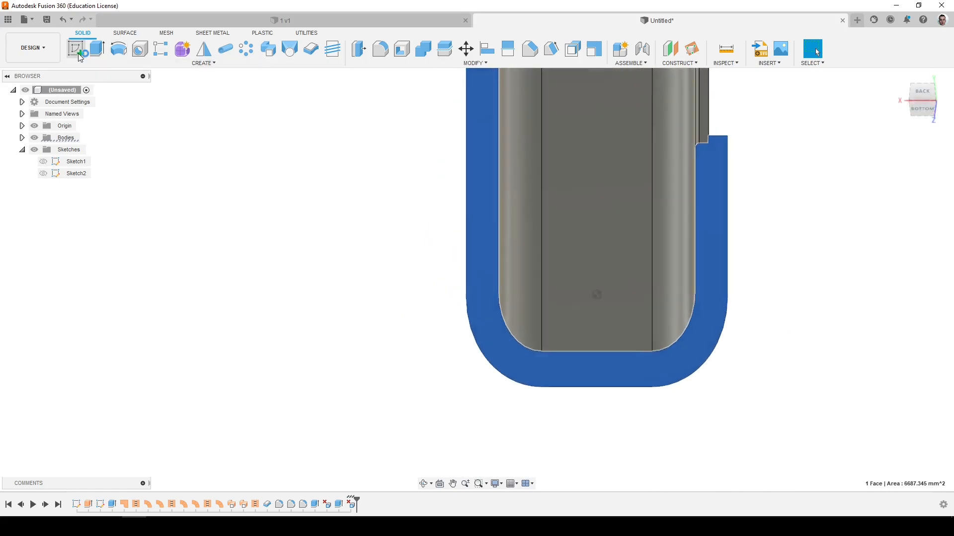
pyautogui.press('p')
pyautogui.click(755, 165)
pyautogui.click(720, 241)
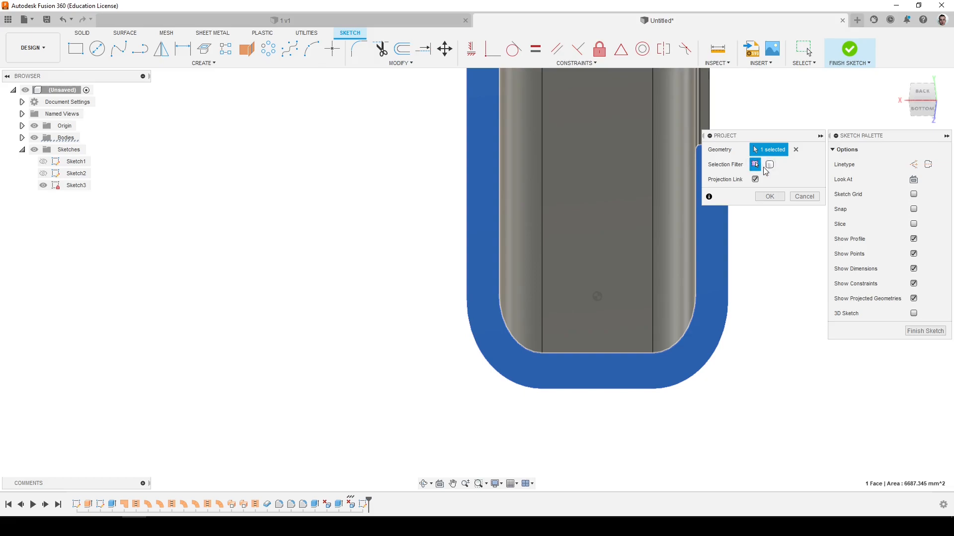
pyautogui.click(769, 197)
pyautogui.scroll(-3, 474, 207)
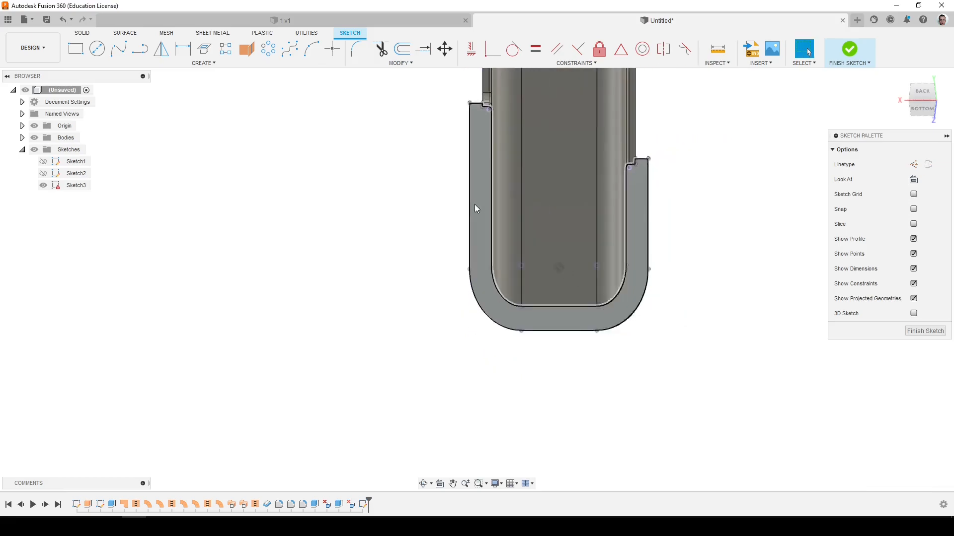
# Sketch a closed line contour enclosing the front flange's shorter arm, starting with a slanted line across its lower corner, and finish the sketch.
pyautogui.click(140, 49)
pyautogui.scroll(2, 458, 232)
pyautogui.scroll(2, 626, 221)
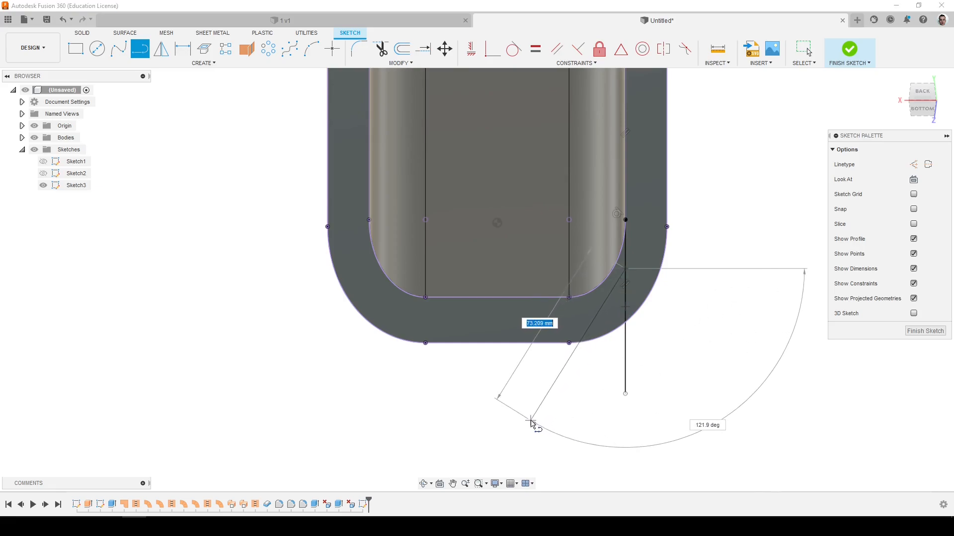
pyautogui.click(527, 422)
pyautogui.click(808, 421)
pyautogui.click(762, 211)
pyautogui.scroll(-3, 735, 272)
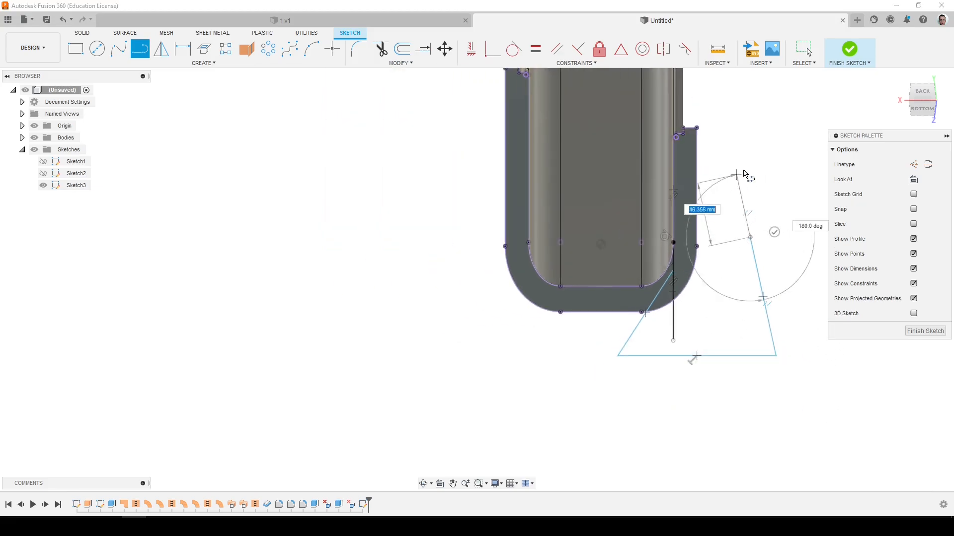
pyautogui.scroll(2, 696, 124)
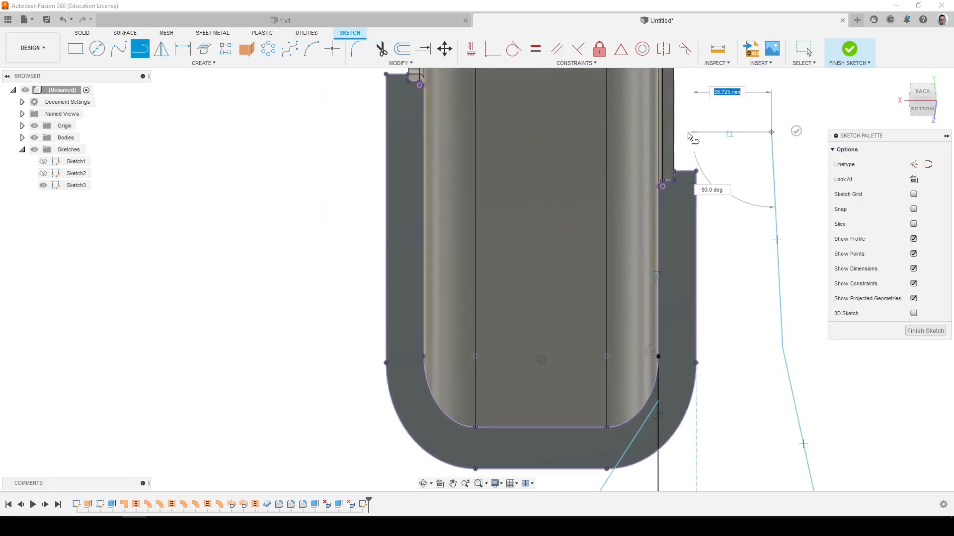
pyautogui.scroll(3, 658, 182)
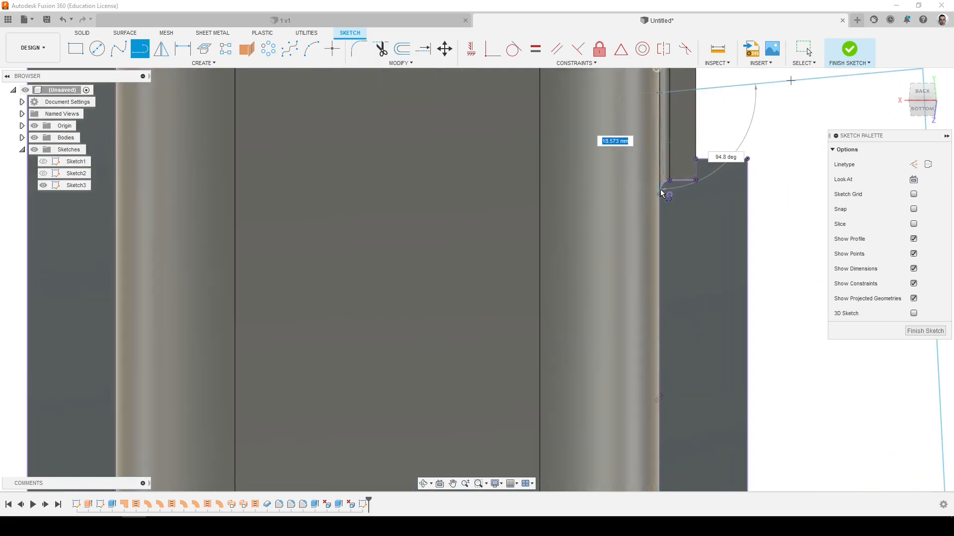
pyautogui.click(659, 194)
pyautogui.scroll(-4, 601, 240)
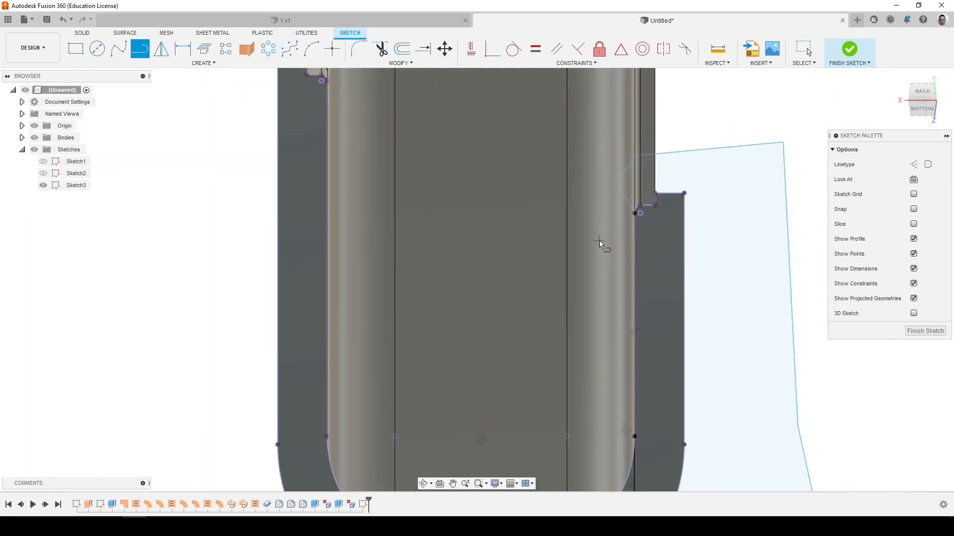
pyautogui.click(912, 331)
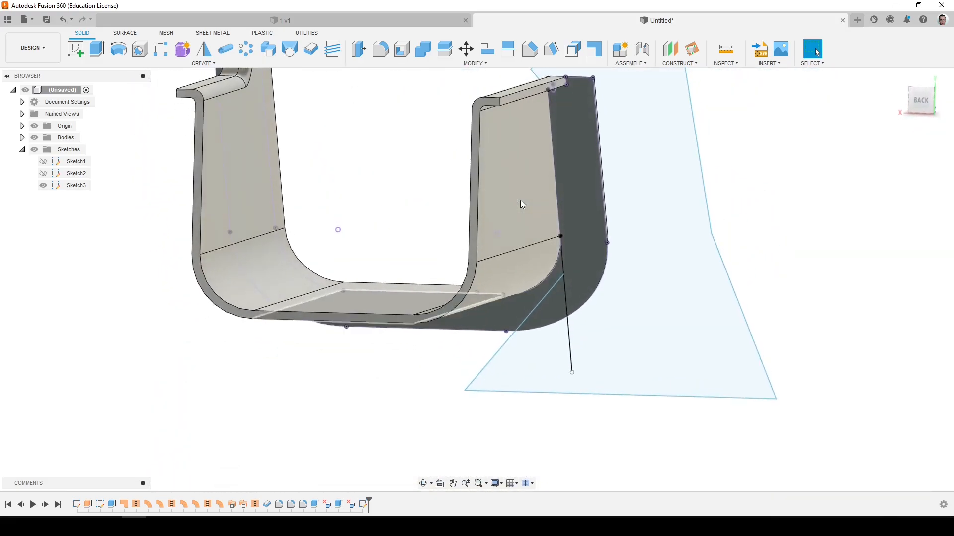
# Extrude-cut the profile covering the front flange's shorter arm to remove that arm.
pyautogui.press('e')
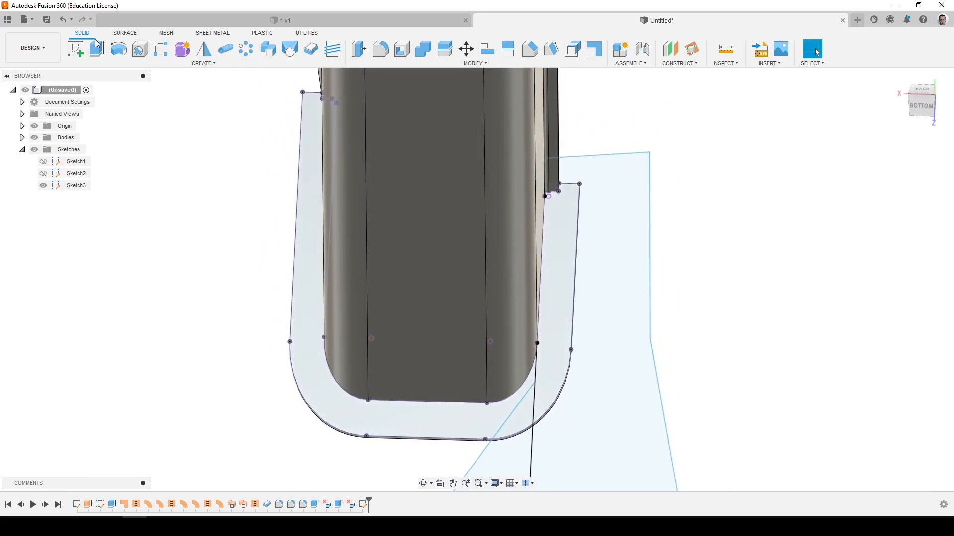
pyautogui.click(553, 307)
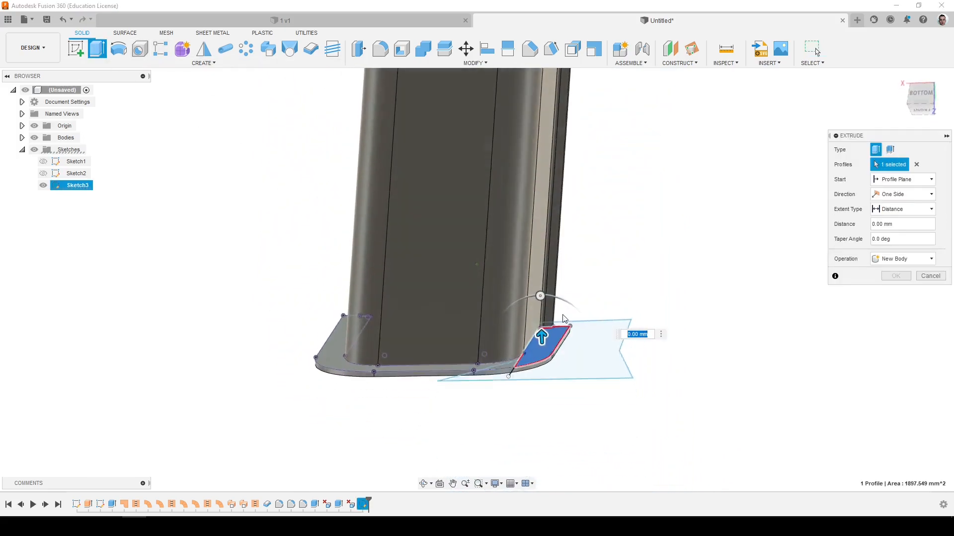
pyautogui.press('Return')
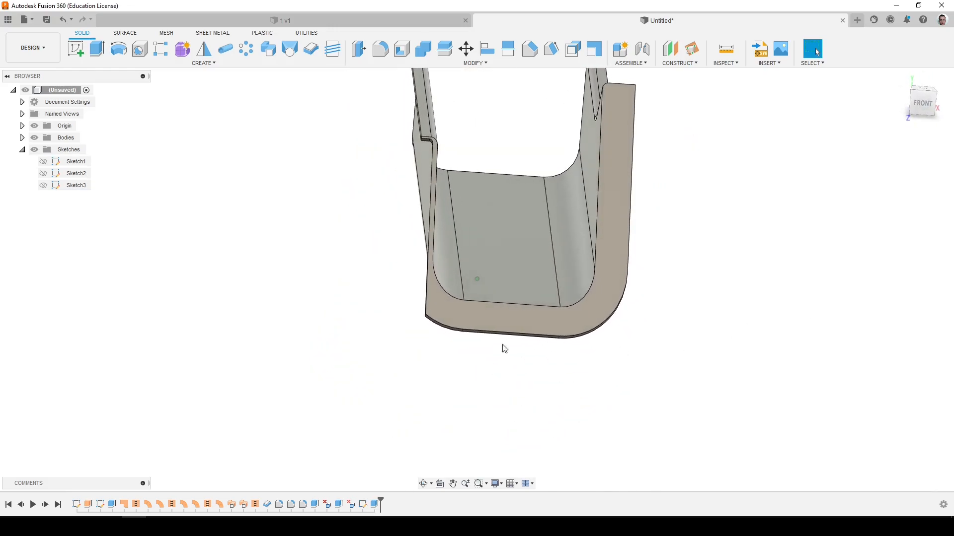
# Show the cutting sketch again, extrude-cut the leftover flange corner along its slanted line, and hide the sketch.
pyautogui.click(45, 188)
pyautogui.click(44, 186)
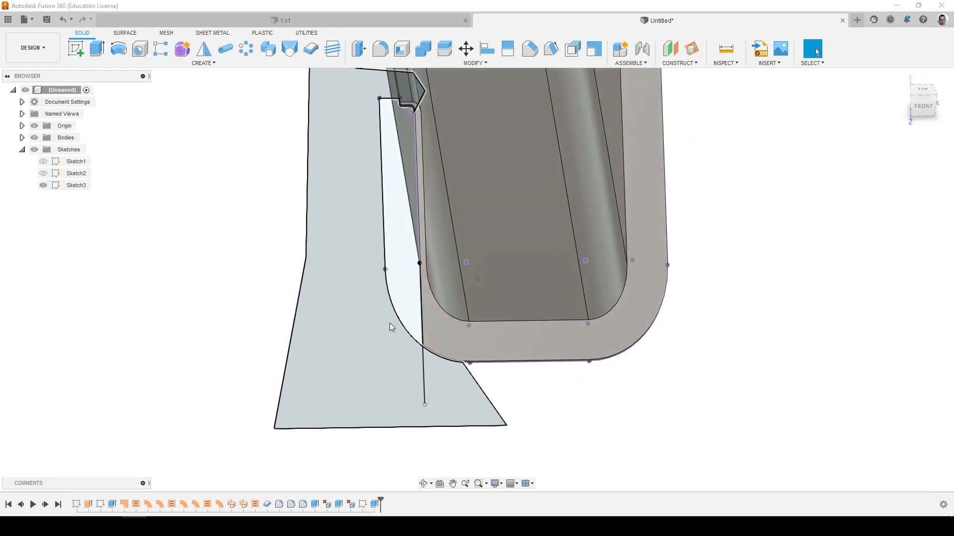
pyautogui.click(97, 49)
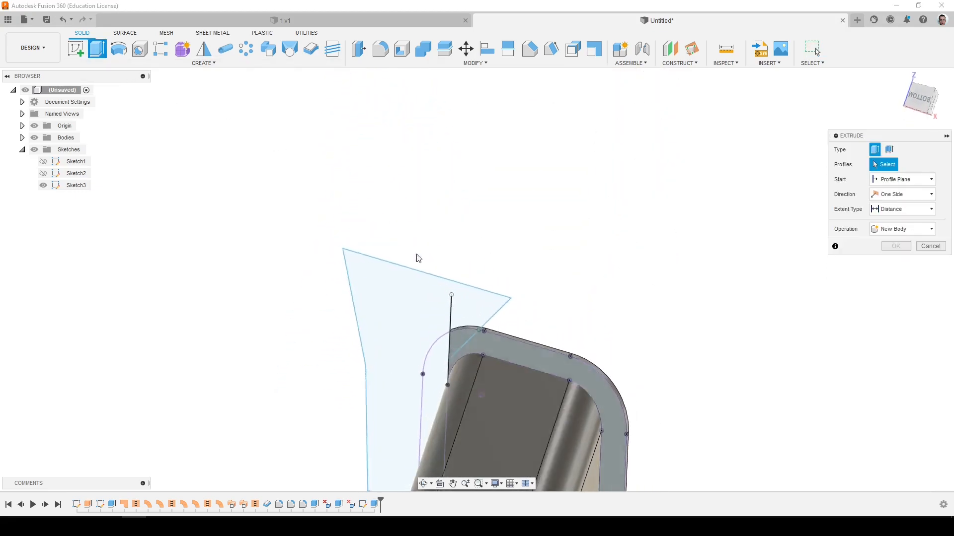
pyautogui.click(456, 340)
pyautogui.keyDown('shift'); pyautogui.moveTo(457, 340); pyautogui.dragTo(459, 324, button='middle'); pyautogui.keyUp('shift')
pyautogui.moveTo(459, 310); pyautogui.dragTo(470, 246)
pyautogui.keyDown('shift'); pyautogui.moveTo(566, 228); pyautogui.dragTo(616, 358, button='middle'); pyautogui.keyUp('shift')
pyautogui.click(896, 292)
pyautogui.keyDown('shift'); pyautogui.moveTo(719, 325); pyautogui.dragTo(705, 383, button='middle'); pyautogui.keyUp('shift')
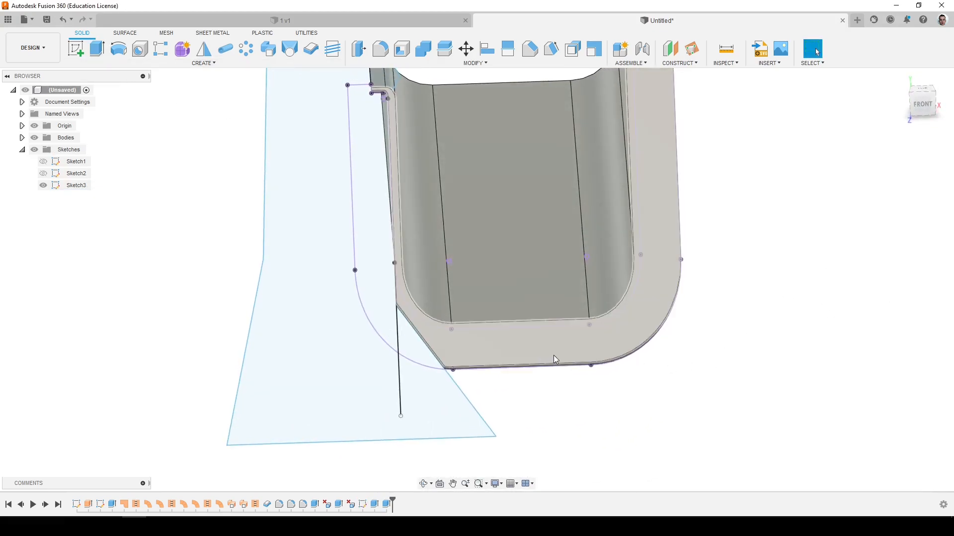
pyautogui.click(43, 186)
pyautogui.keyDown('shift'); pyautogui.moveTo(110, 221); pyautogui.dragTo(139, 231, button='middle'); pyautogui.keyUp('shift')
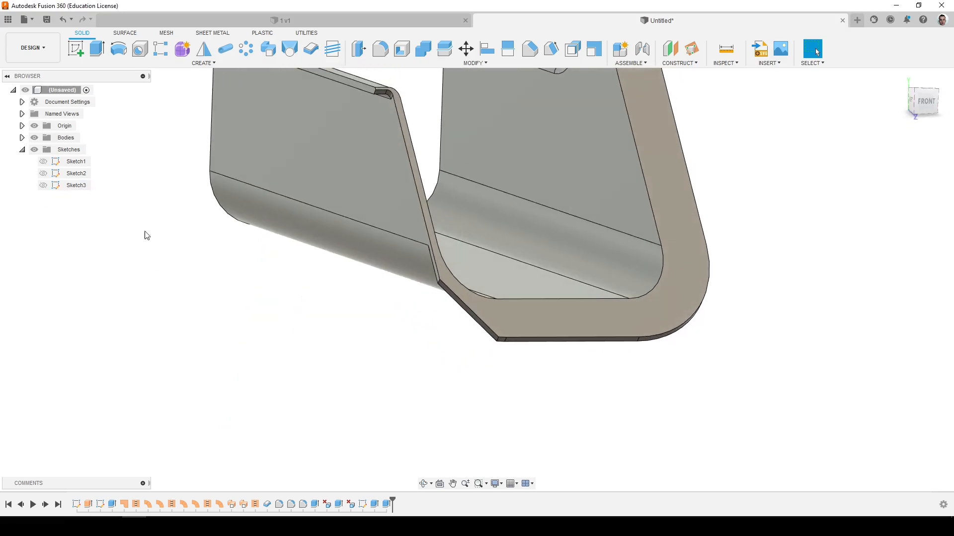
# Fillet both ends of the slanted corner cut on the front flange, giving the upper edge a 40 mm radius.
pyautogui.press('f')
pyautogui.scroll(3, 410, 282)
pyautogui.scroll(1, 457, 277)
pyautogui.click(457, 275)
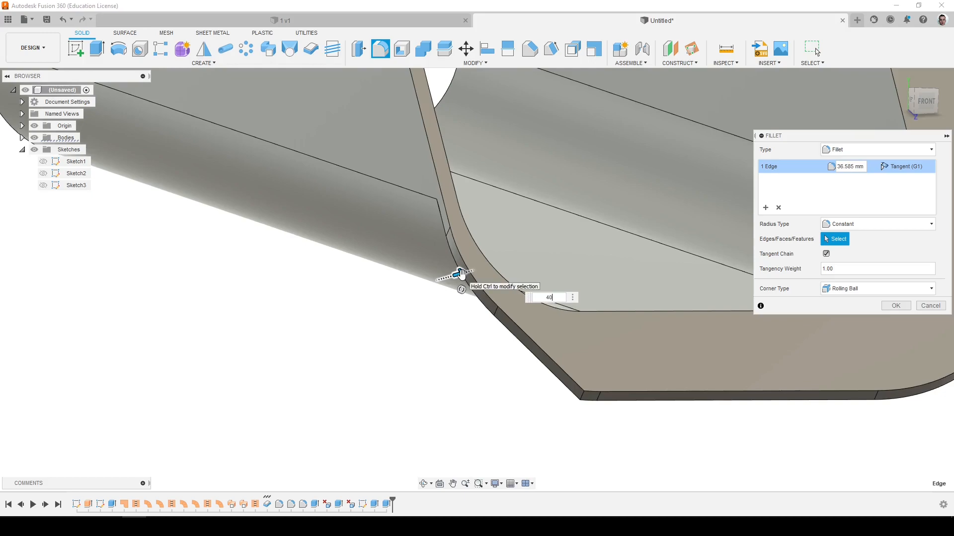
pyautogui.press('Return')
pyautogui.press('f')
pyautogui.click(582, 396)
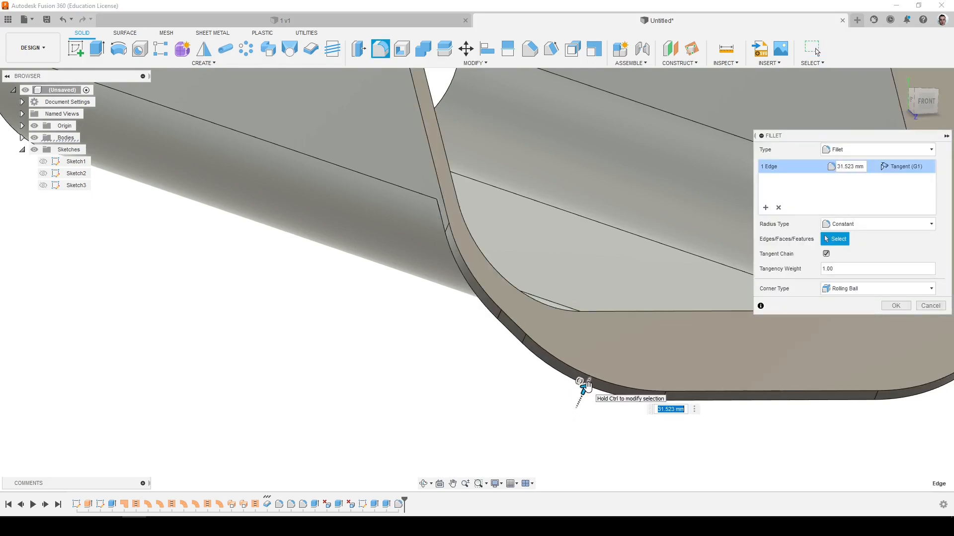
pyautogui.press('Return')
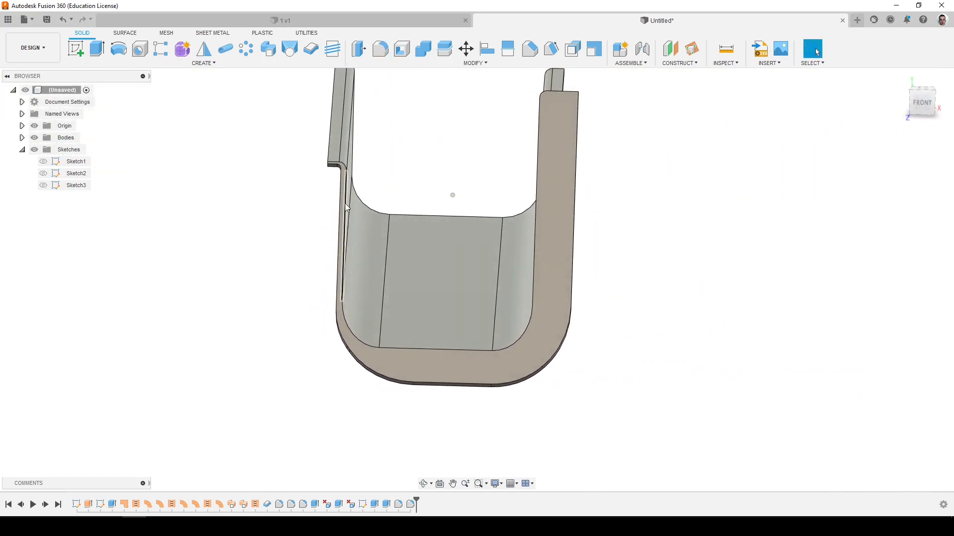
# Check the front flange on the reference model, and start a sketch on the new part's top flange face.
pyautogui.click(376, 22)
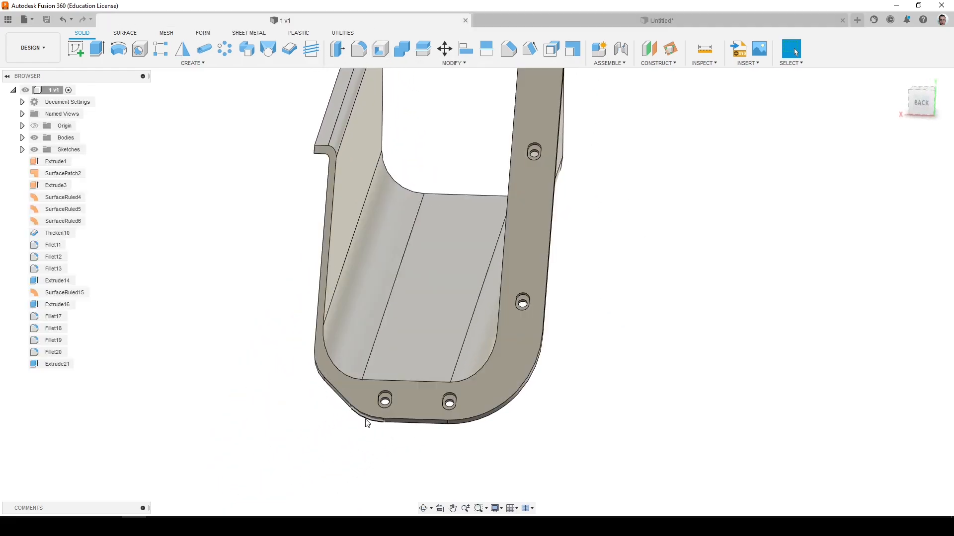
pyautogui.click(595, 24)
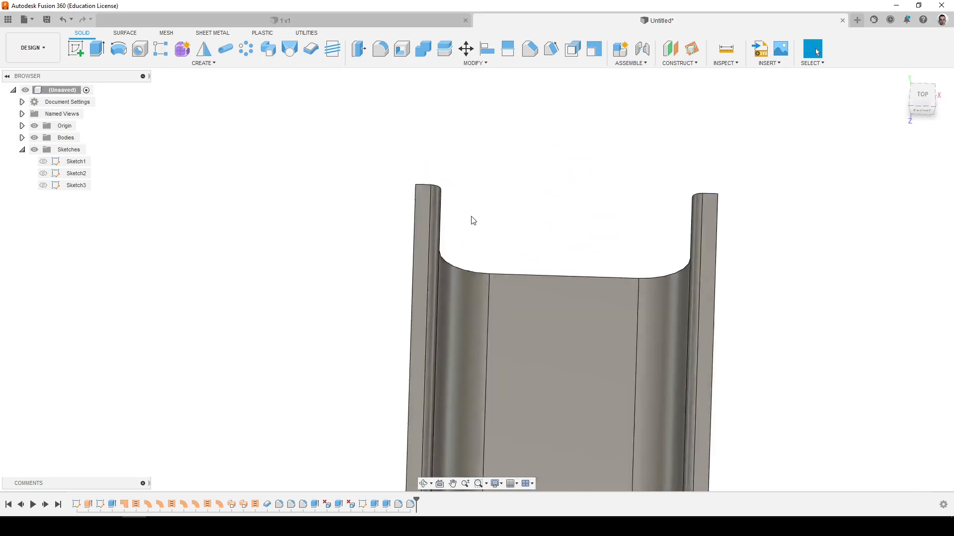
pyautogui.click(424, 150)
pyautogui.click(76, 49)
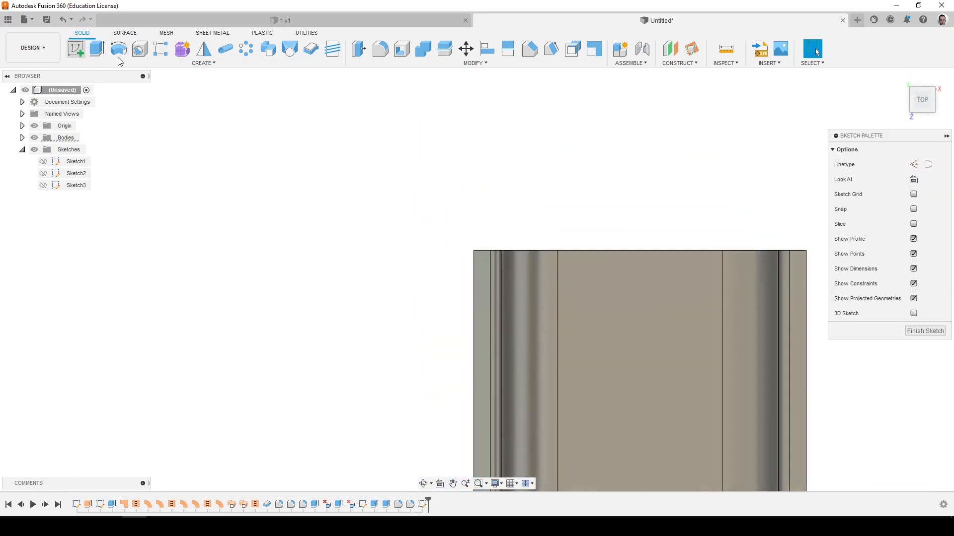
# Project the outlines of both top flange faces into the sketch.
pyautogui.press('p')
pyautogui.click(398, 258)
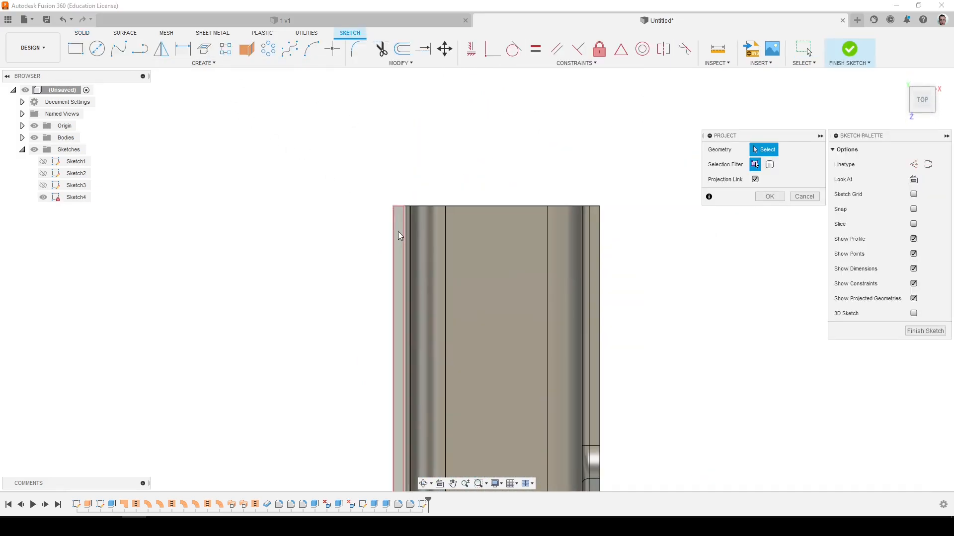
pyautogui.click(597, 231)
pyautogui.click(770, 197)
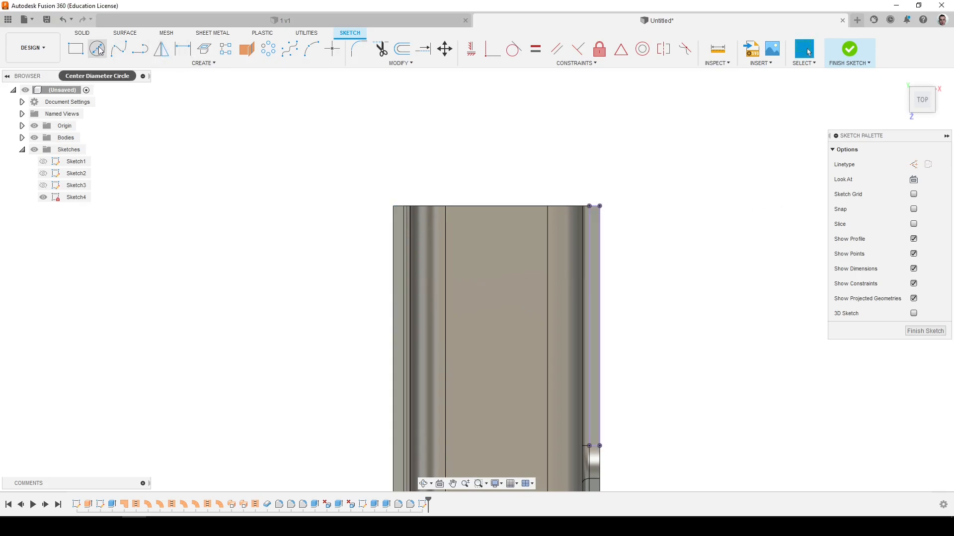
pyautogui.click(76, 49)
pyautogui.press('p')
pyautogui.press('Escape')
pyautogui.press('p')
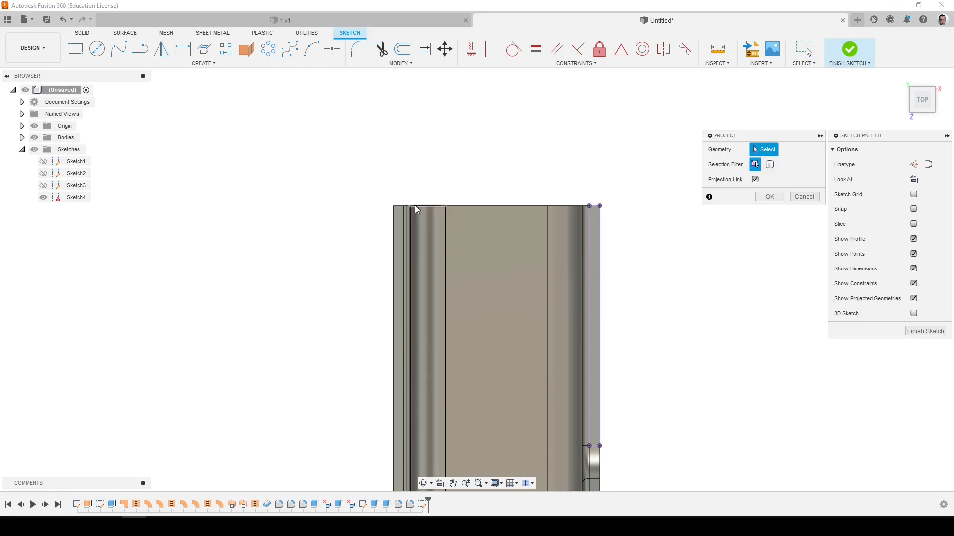
pyautogui.click(770, 197)
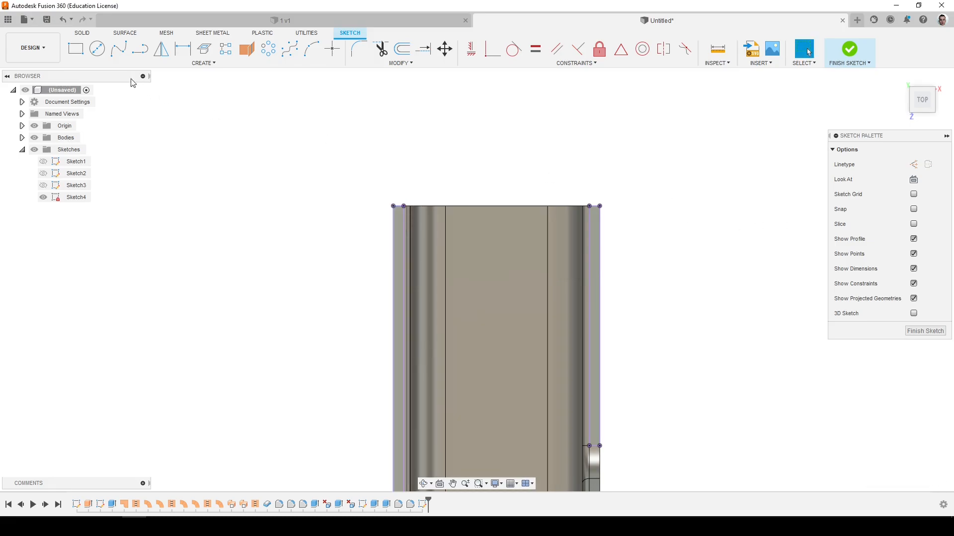
# Sketch a rectangle spanning both top flanges near their rear ends and extending past their outer edges.
pyautogui.click(76, 49)
pyautogui.click(369, 243)
pyautogui.click(660, 326)
# Dimension the rectangle with a 10 mm overhang beyond each top flange's outer edge and a 30 mm width along the flanges.
pyautogui.press('d')
pyautogui.scroll(2, 392, 275)
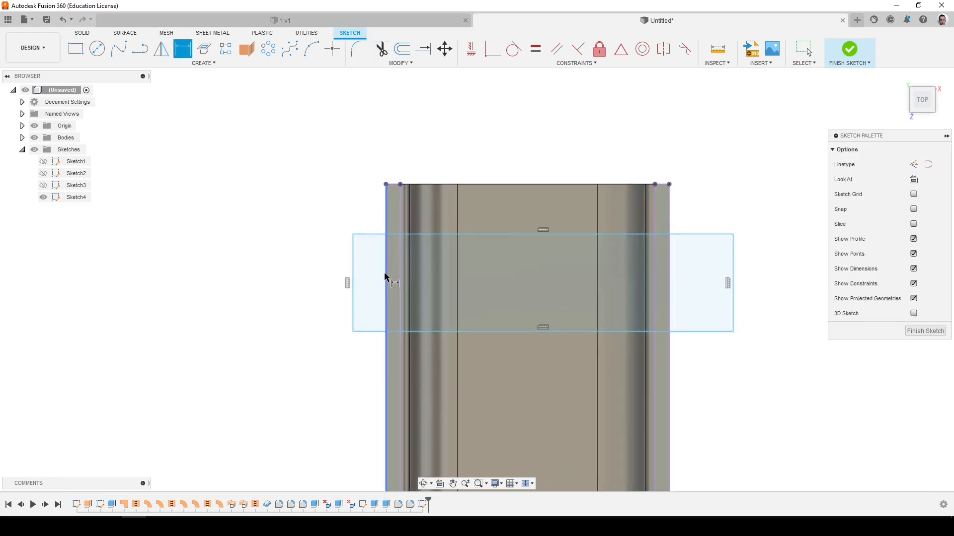
pyautogui.click(386, 277)
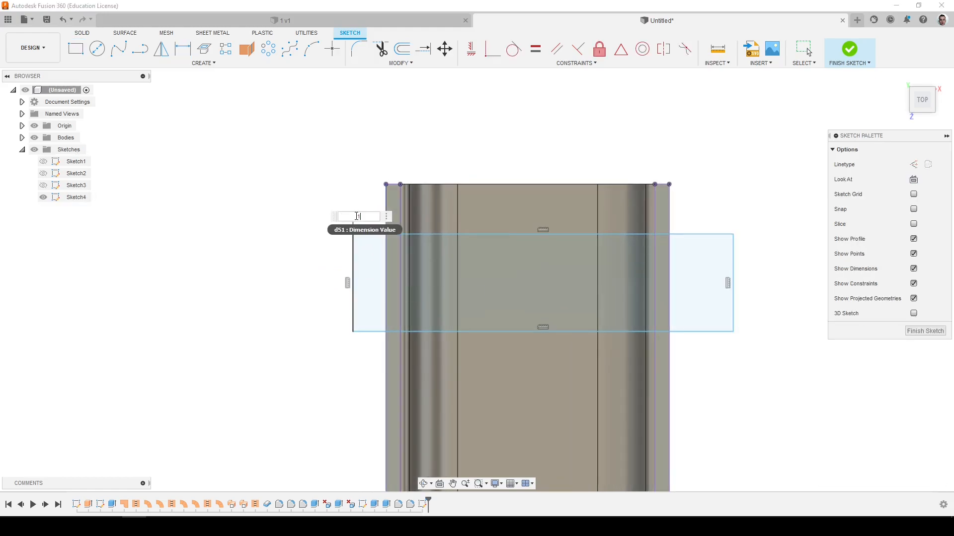
pyautogui.write('10')
pyautogui.press('Return')
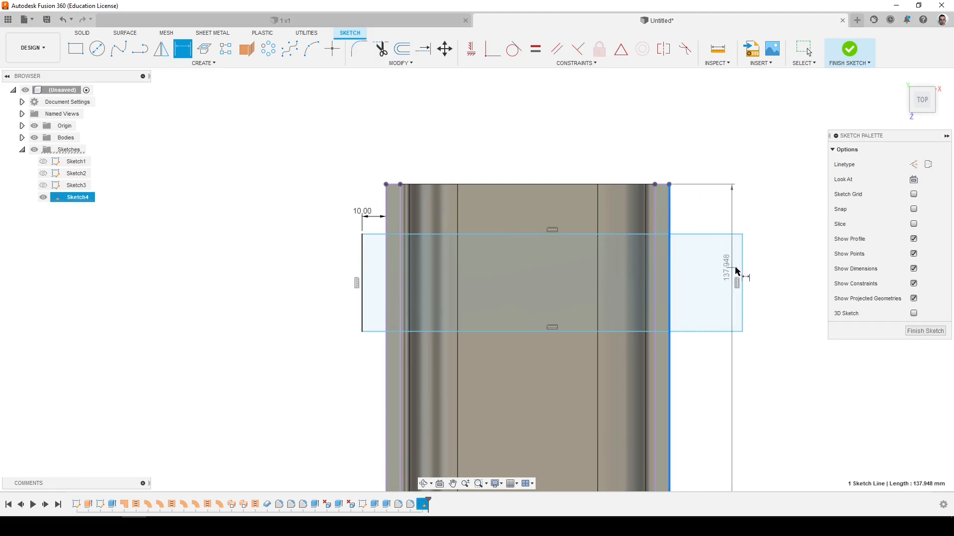
pyautogui.write('10')
pyautogui.press('Return')
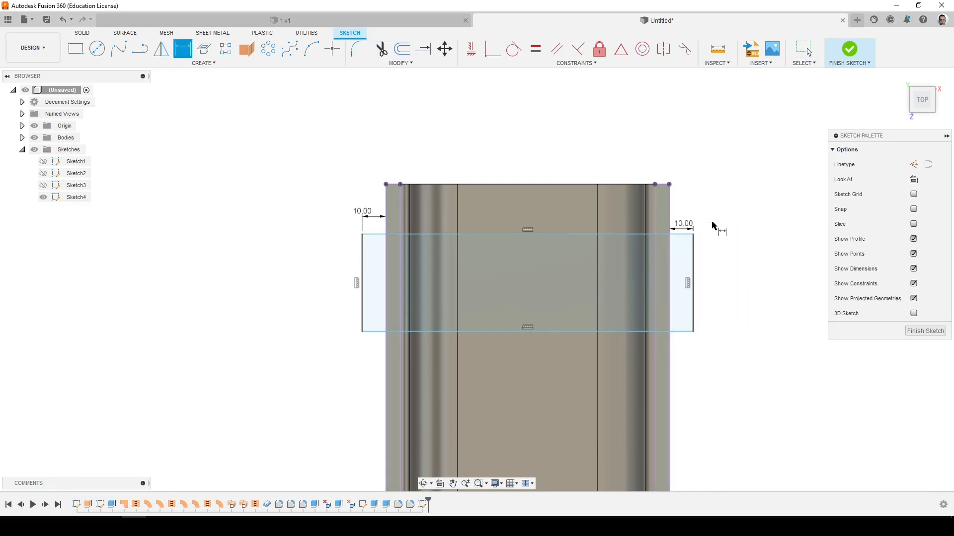
pyautogui.click(692, 282)
pyautogui.click(726, 273)
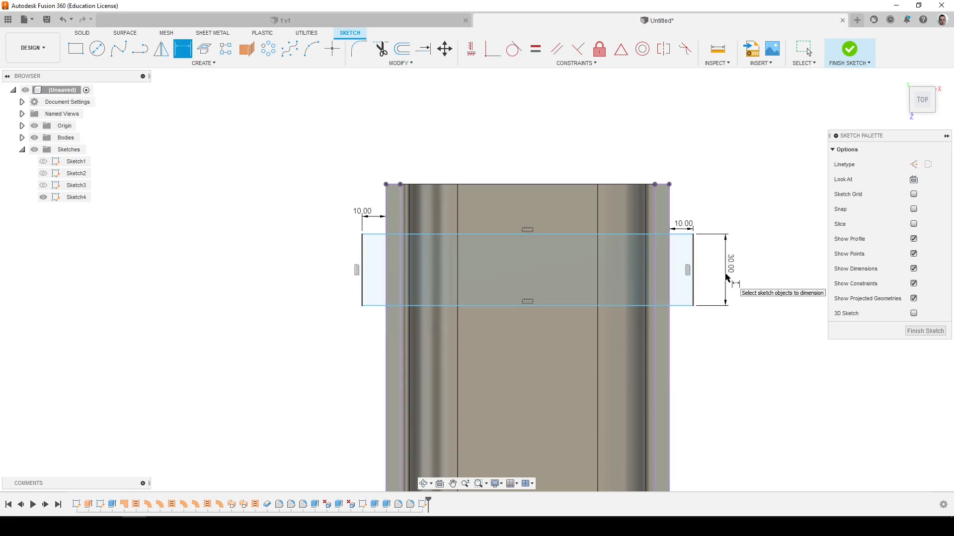
# Extrude the rectangle's two overhanging portions -3 mm and join them to the top flanges as side tabs.
pyautogui.click(102, 50)
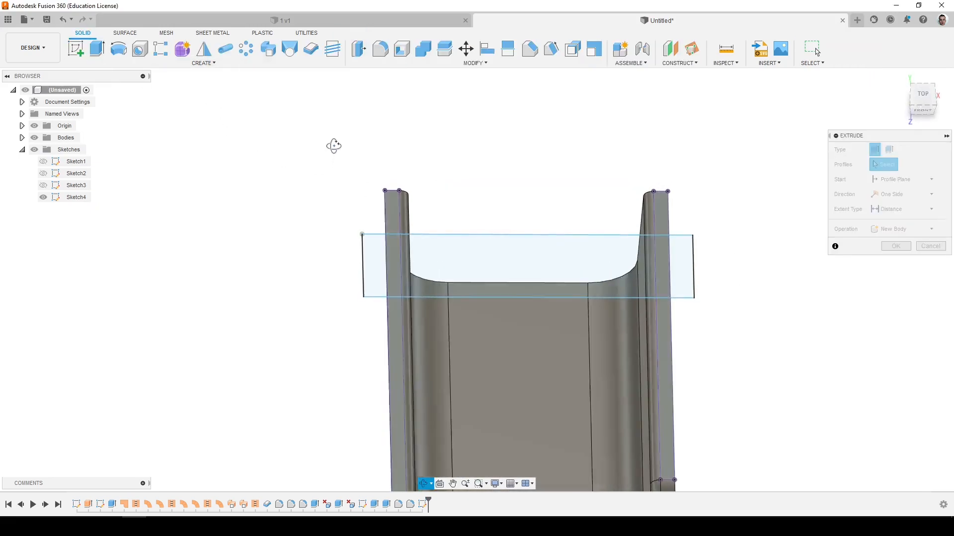
pyautogui.click(674, 277)
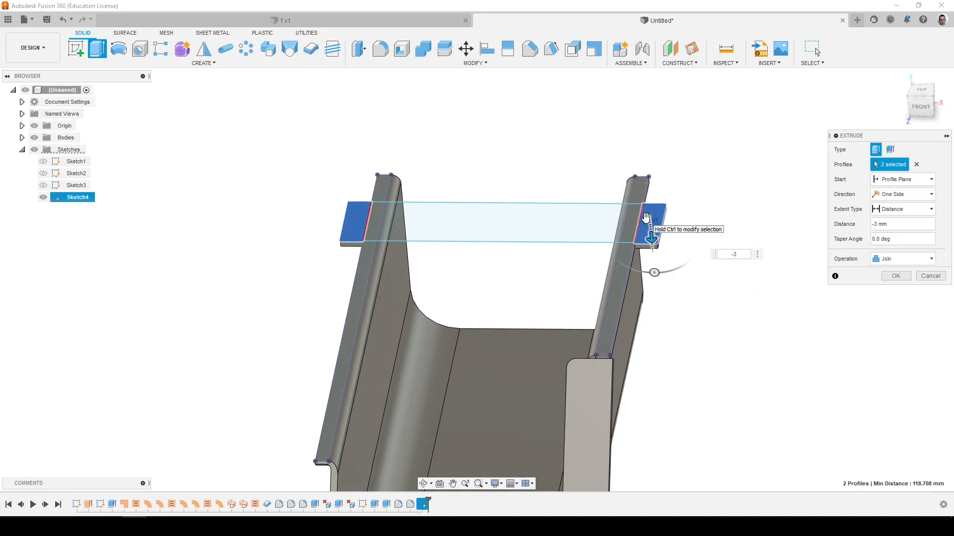
pyautogui.click(896, 277)
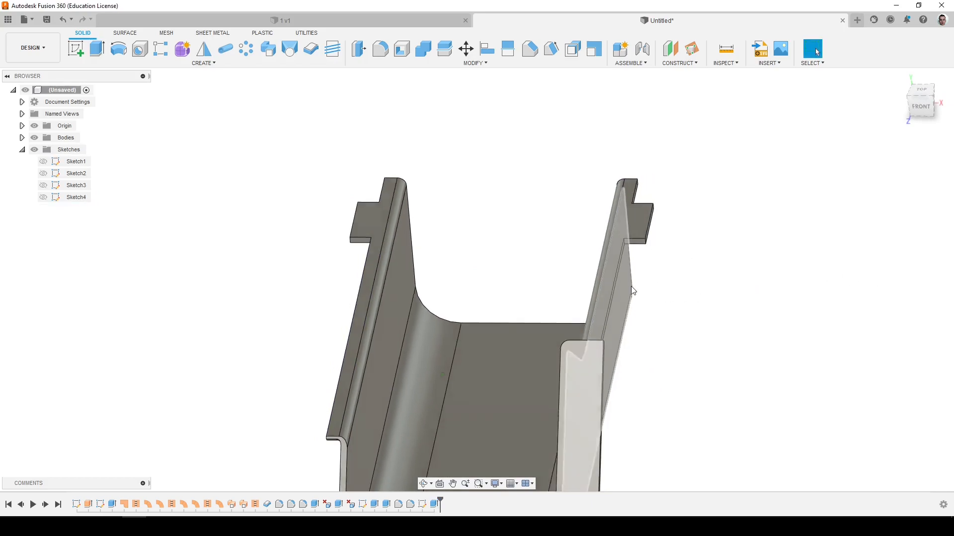
# Check the front flange's holes on the reference model, and project the flange face's outline into a new sketch on the working part.
pyautogui.keyDown('shift'); pyautogui.moveTo(633, 291); pyautogui.dragTo(599, 244, button='middle'); pyautogui.keyUp('shift')
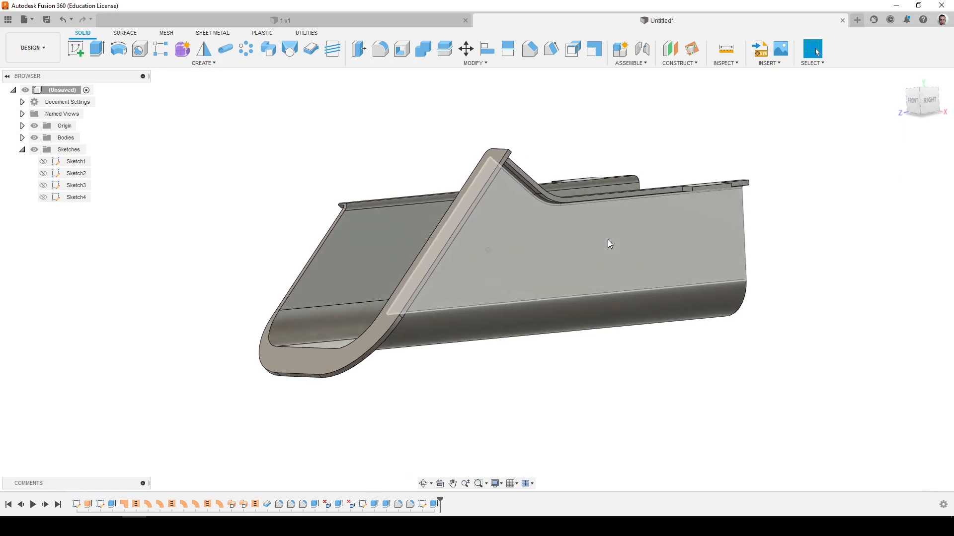
pyautogui.keyDown('shift'); pyautogui.moveTo(683, 256); pyautogui.dragTo(574, 246, button='middle'); pyautogui.keyUp('shift')
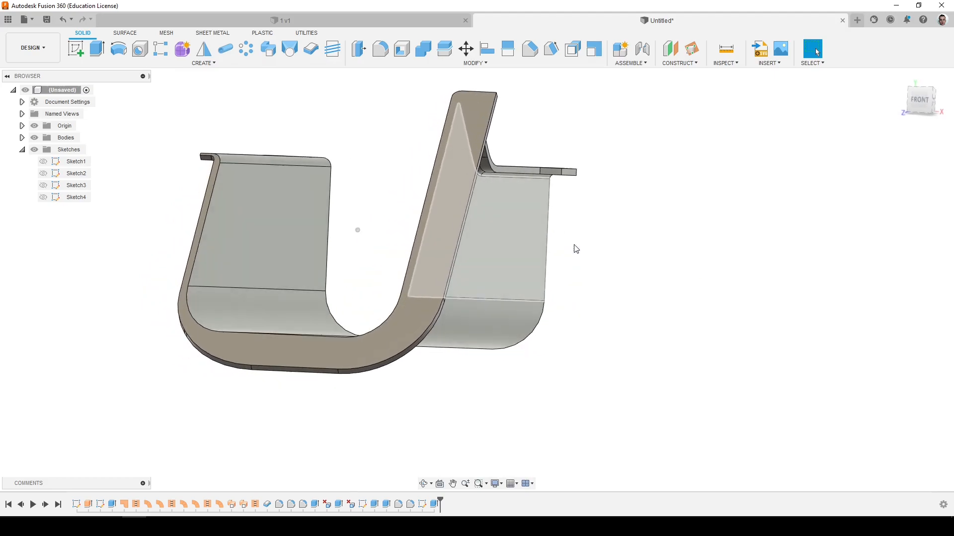
pyautogui.click(398, 21)
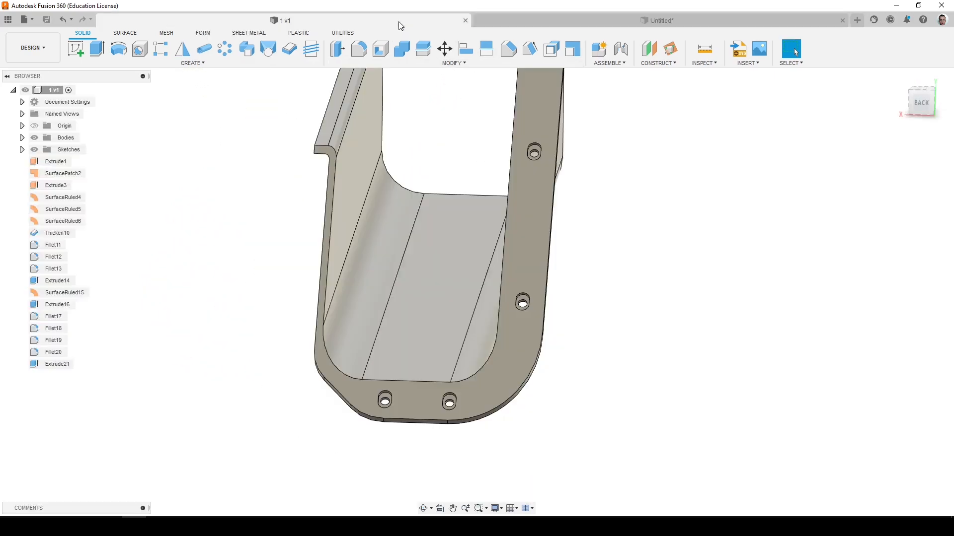
pyautogui.moveTo(495, 167)
pyautogui.keyDown('shift'); pyautogui.mouseDown(button='middle')
pyautogui.moveTo(540, 247)
pyautogui.moveTo(452, 376)
pyautogui.moveTo(460, 380)
pyautogui.mouseUp(button='middle'); pyautogui.keyUp('shift')
pyautogui.click(646, 22)
pyautogui.keyDown('shift'); pyautogui.moveTo(527, 214); pyautogui.dragTo(432, 214, button='middle'); pyautogui.keyUp('shift')
pyautogui.click(76, 49)
pyautogui.click(498, 175)
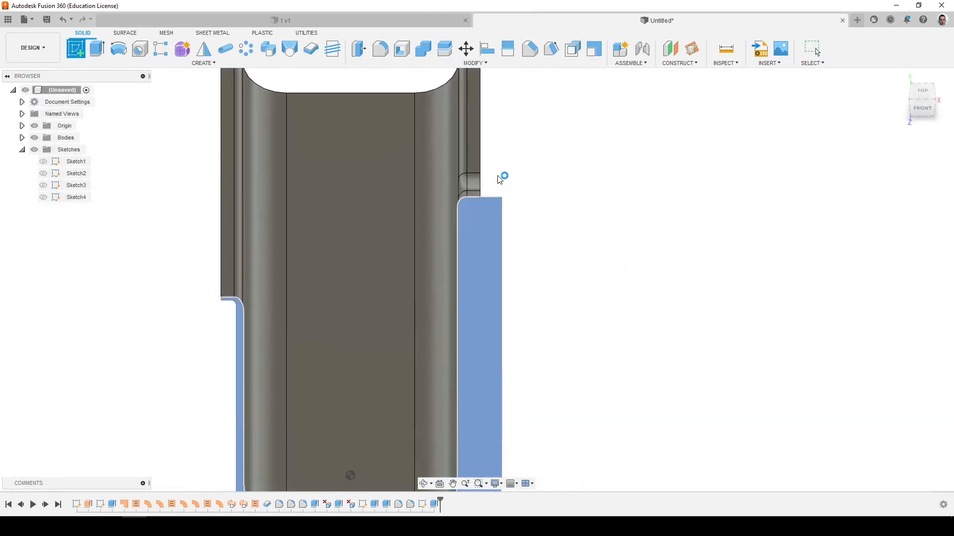
pyautogui.press('p')
pyautogui.click(488, 228)
pyautogui.click(760, 196)
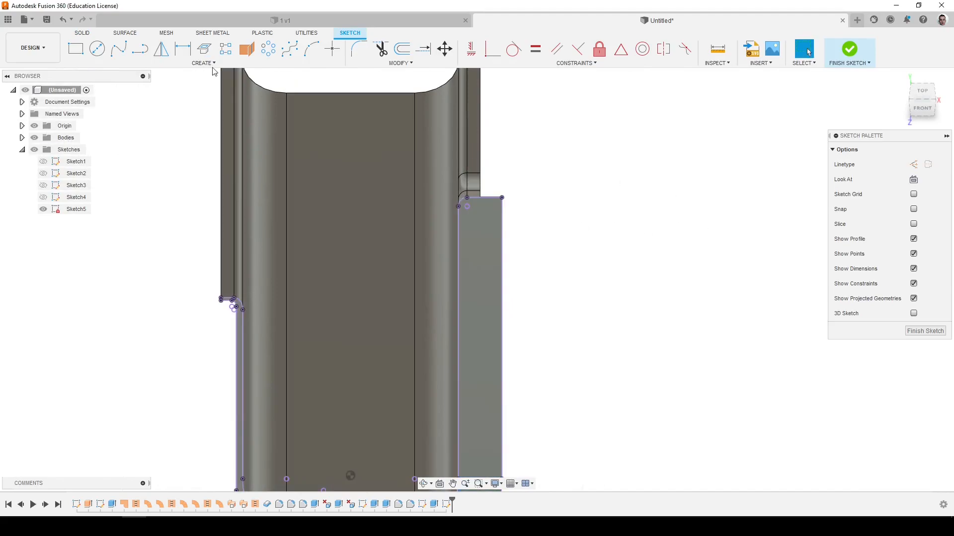
# Sketch a line across the tall flange arm near its upper end and a perpendicular centre line down the arm from its midpoint.
pyautogui.click(148, 52)
pyautogui.click(460, 228)
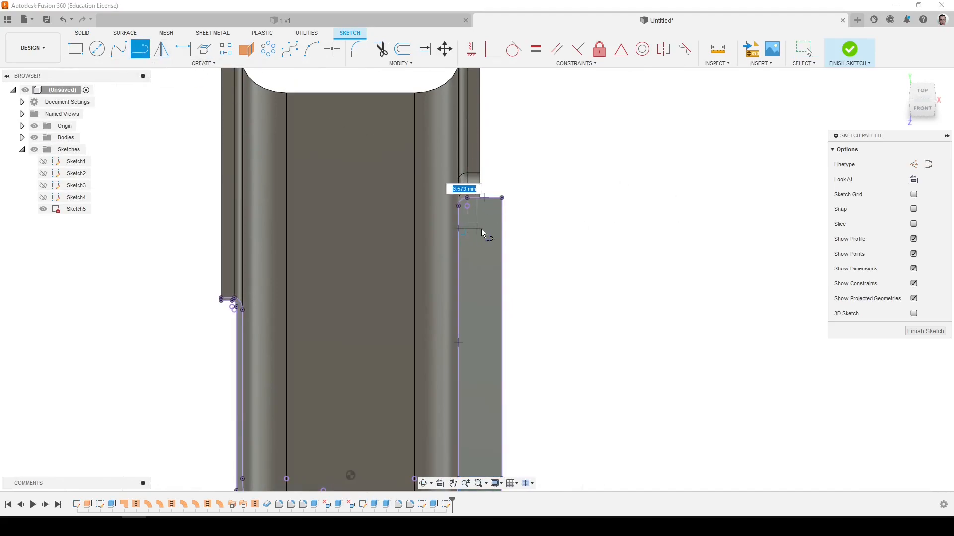
pyautogui.scroll(-3, 471, 188)
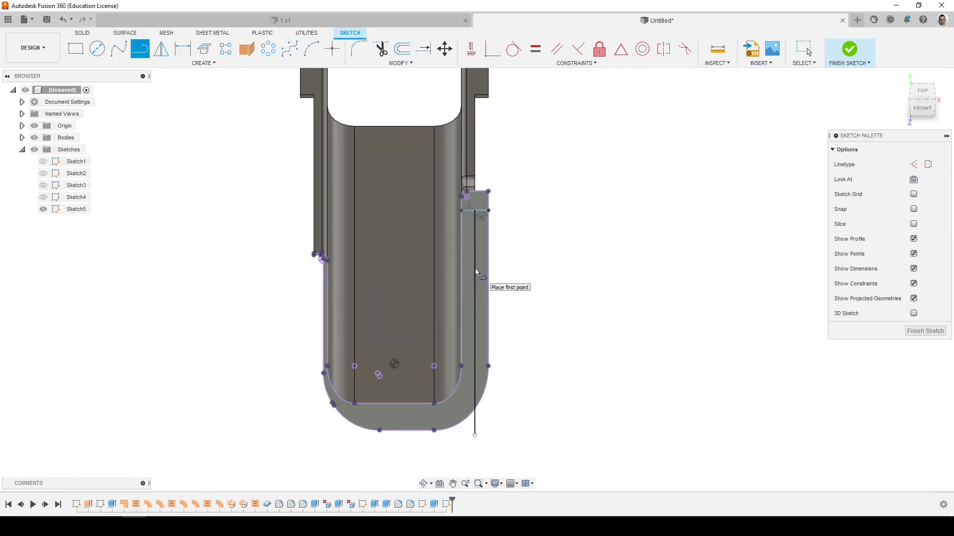
pyautogui.press('Escape')
# Sketch a circle on the centre line below the cross line and a slightly elongated center point slot around it, aligned with the arm.
pyautogui.press('c')
pyautogui.scroll(3, 476, 243)
pyautogui.scroll(2, 478, 242)
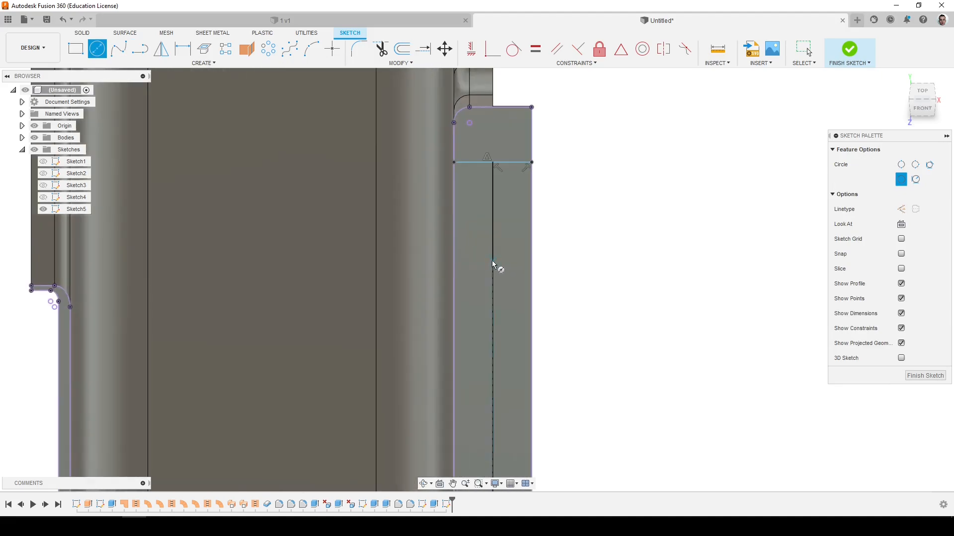
pyautogui.click(214, 64)
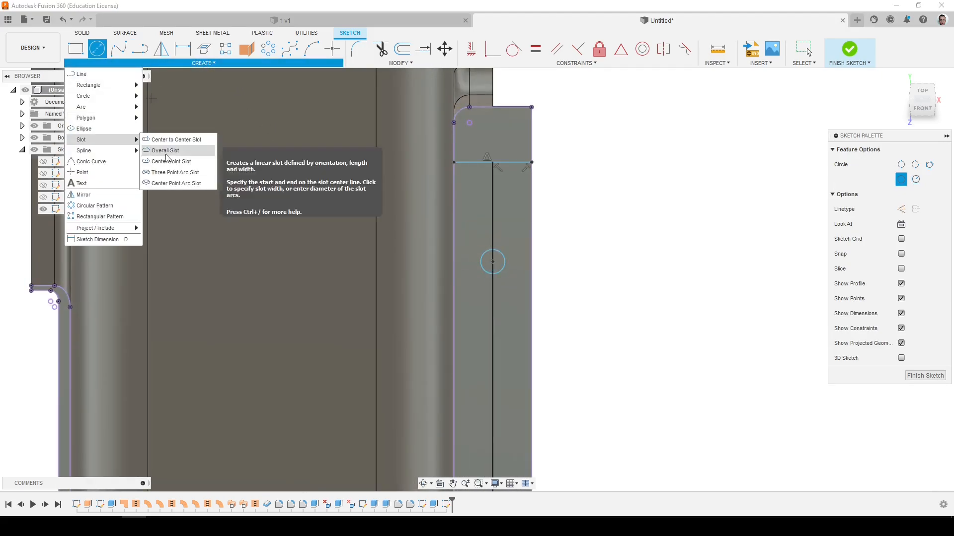
pyautogui.click(179, 163)
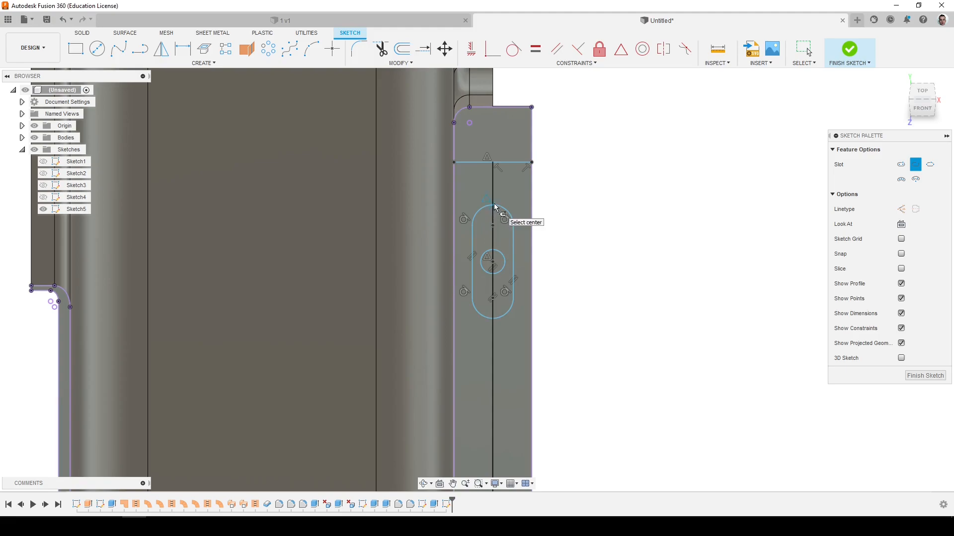
pyautogui.press('Escape')
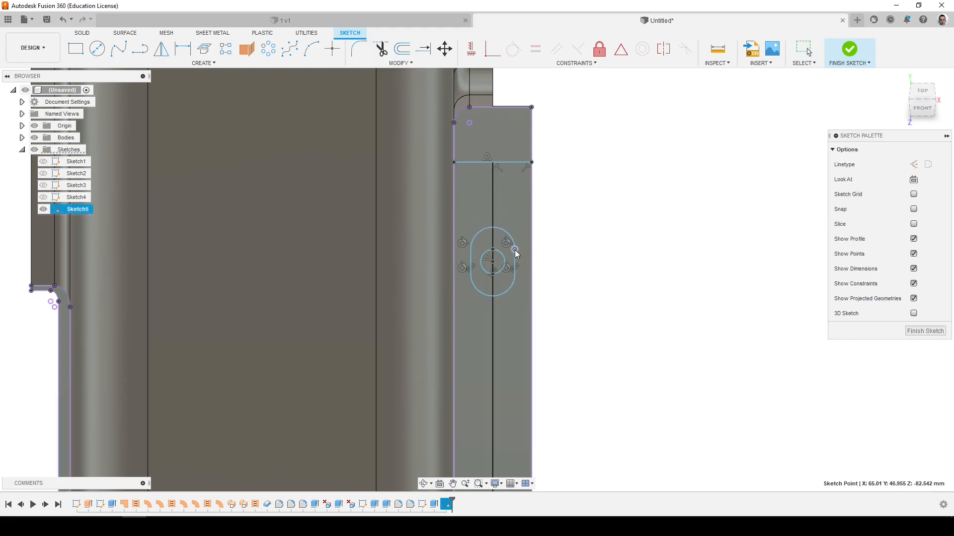
# Extrude both halves of the circle -6.65 mm as a cut to make a hole through the flange.
pyautogui.click(84, 35)
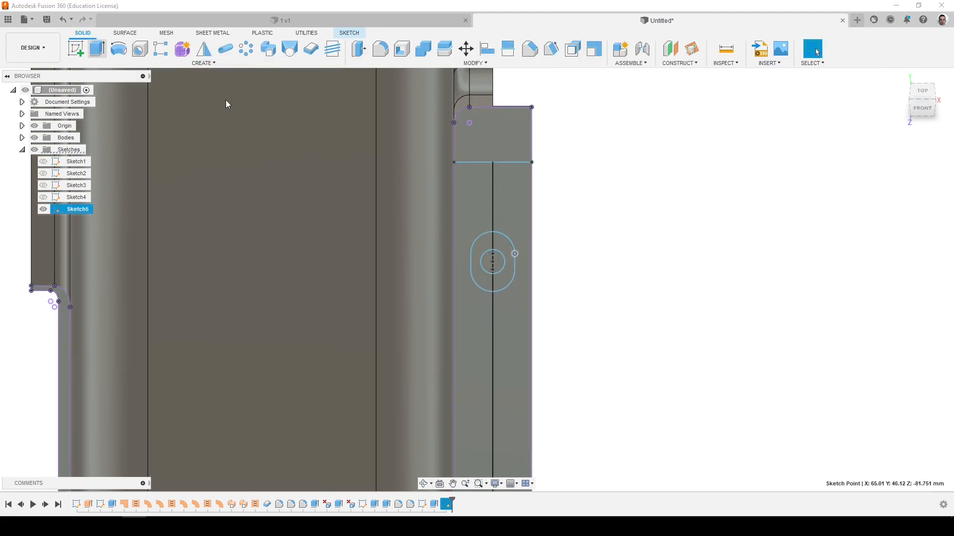
pyautogui.press('e')
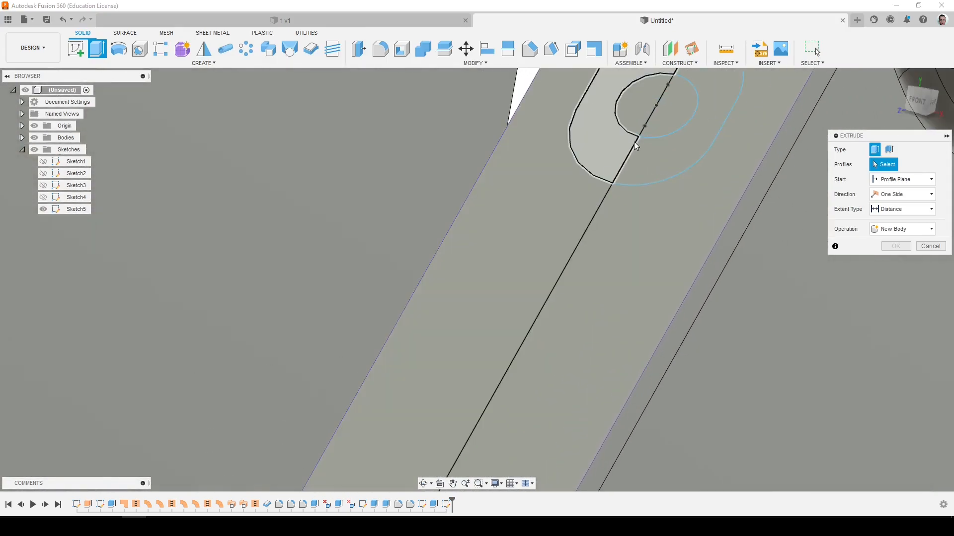
pyautogui.moveTo(629, 185); pyautogui.dragTo(667, 232)
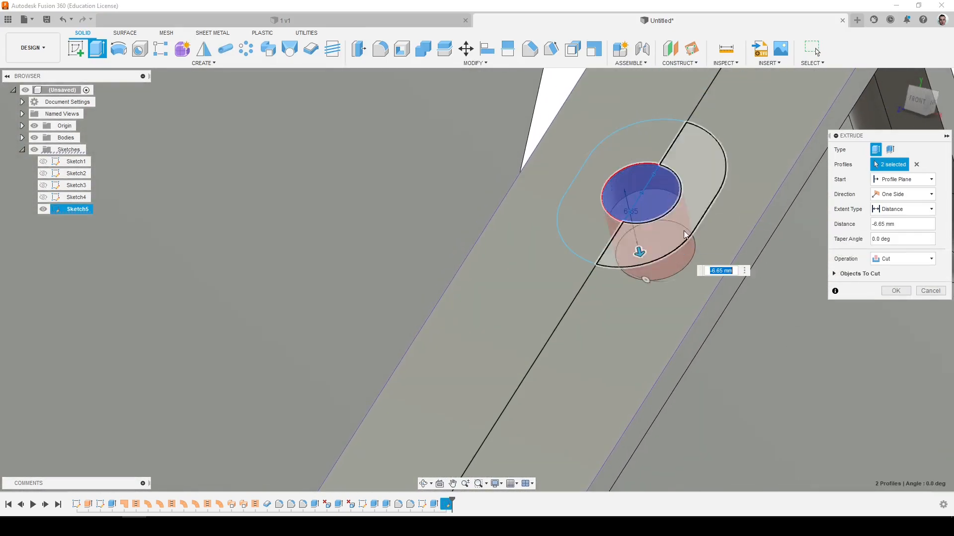
pyautogui.click(895, 291)
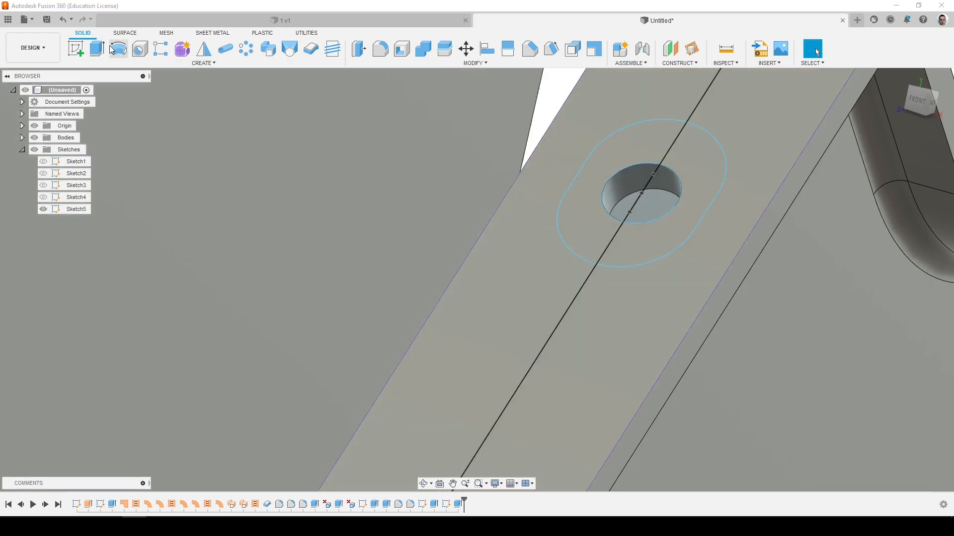
# Extrude both halves of the slot area around the hole -1.5 mm as a cut, and hide the sketch.
pyautogui.press('e')
pyautogui.click(644, 162)
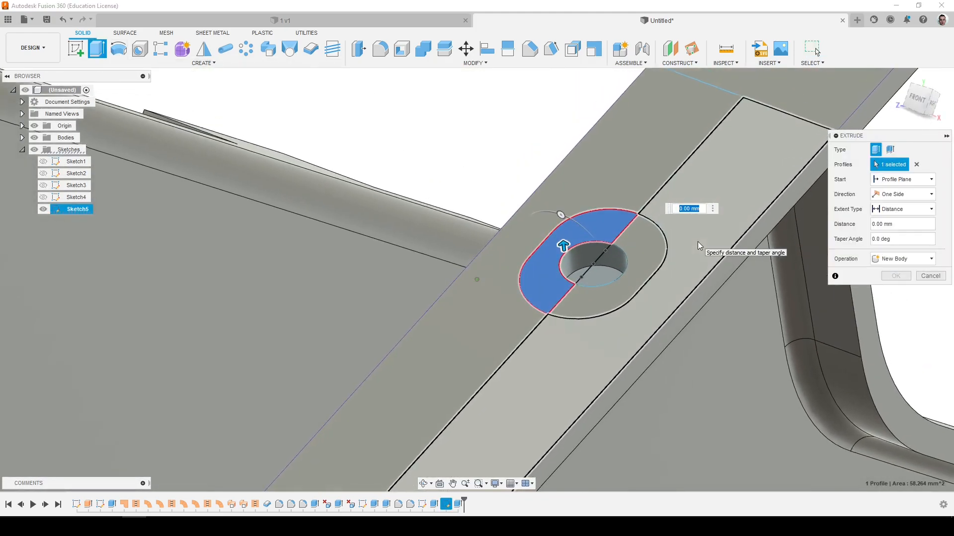
pyautogui.click(649, 252)
pyautogui.write('-1.5')
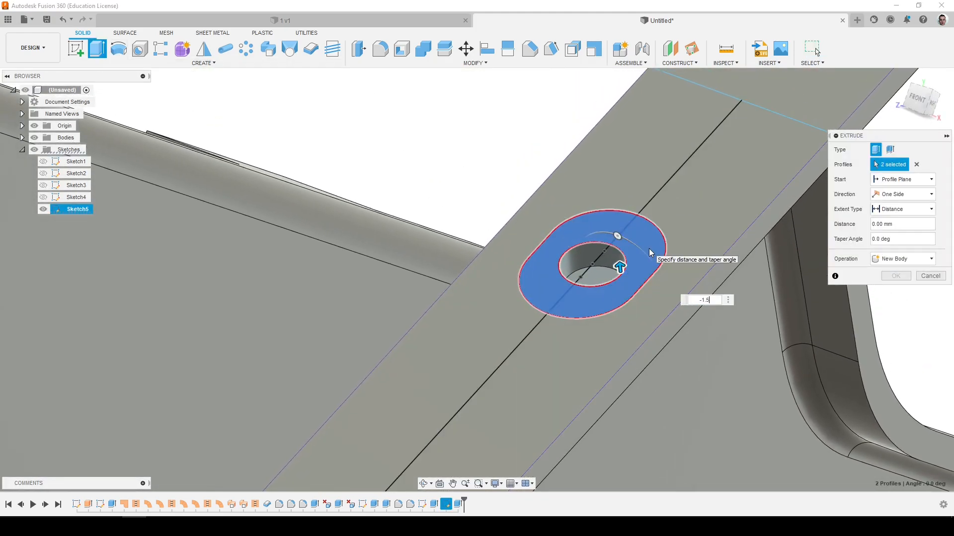
pyautogui.press('Return')
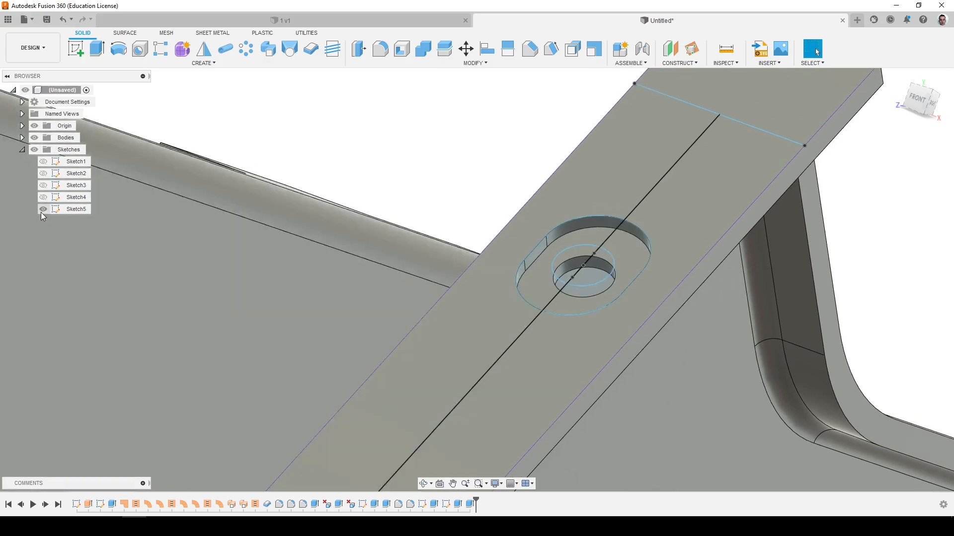
pyautogui.scroll(-5, 343, 171)
pyautogui.keyDown('shift'); pyautogui.moveTo(387, 145); pyautogui.dragTo(591, 173, button='middle'); pyautogui.keyUp('shift')
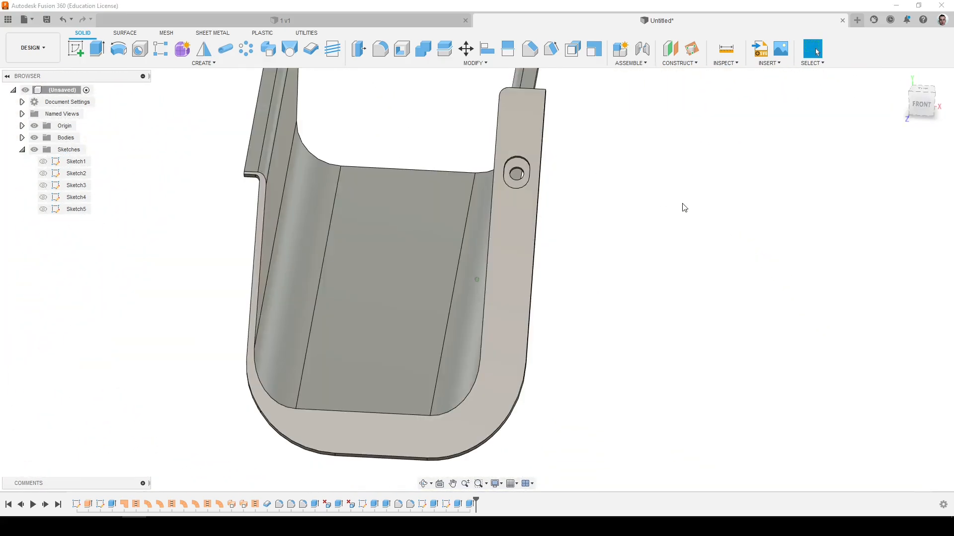
# Inspect the recessed hole on the flange and examine the positions of the remaining flange holes on the reference model.
pyautogui.keyDown('shift'); pyautogui.moveTo(519, 174); pyautogui.dragTo(488, 242, button='middle'); pyautogui.keyUp('shift')
pyautogui.keyDown('shift'); pyautogui.moveTo(456, 296); pyautogui.dragTo(393, 238, button='middle'); pyautogui.keyUp('shift')
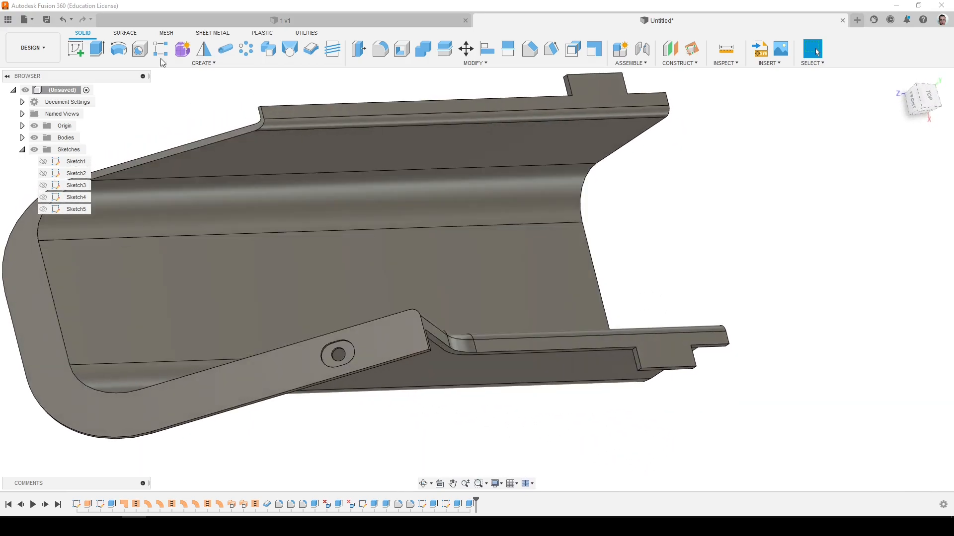
pyautogui.click(237, 21)
pyautogui.keyDown('shift'); pyautogui.moveTo(547, 199); pyautogui.dragTo(618, 232, button='middle'); pyautogui.keyUp('shift')
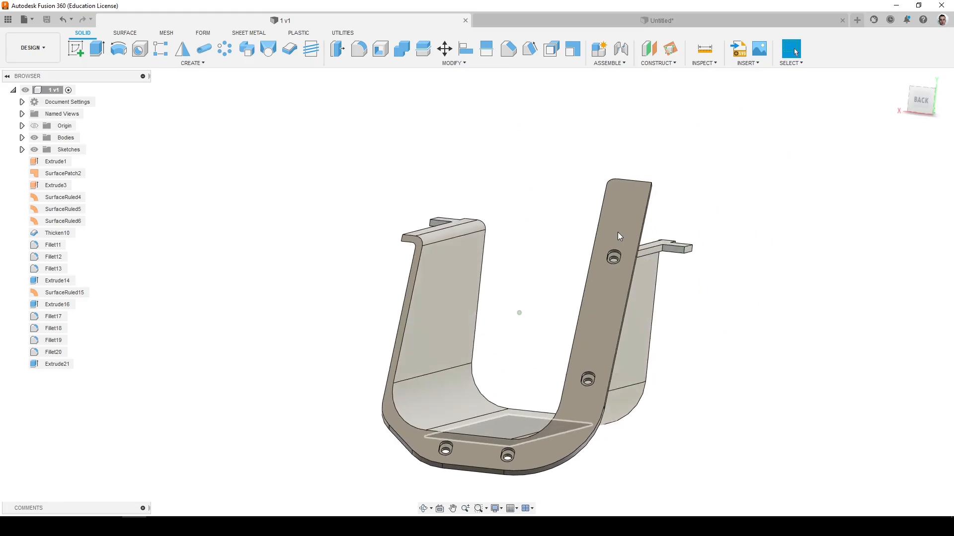